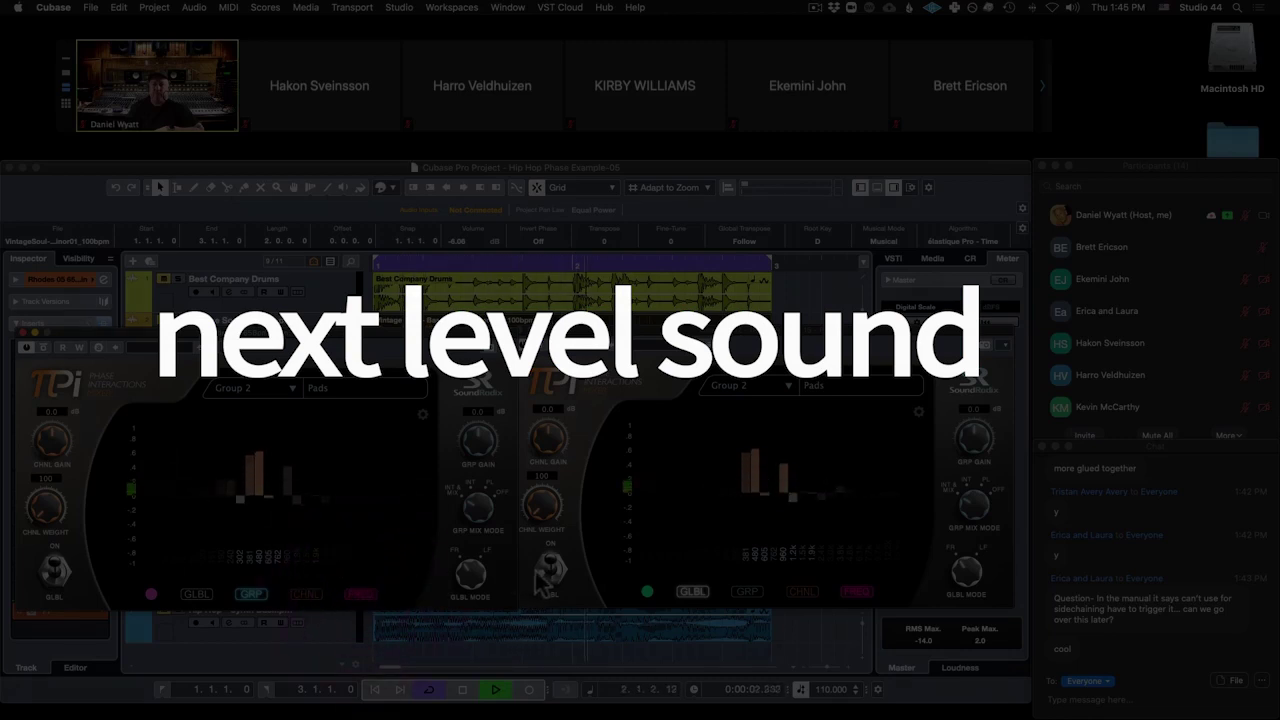
Step: Toggle the GLBL global mode on both Pi plugin instances
click(550, 574)
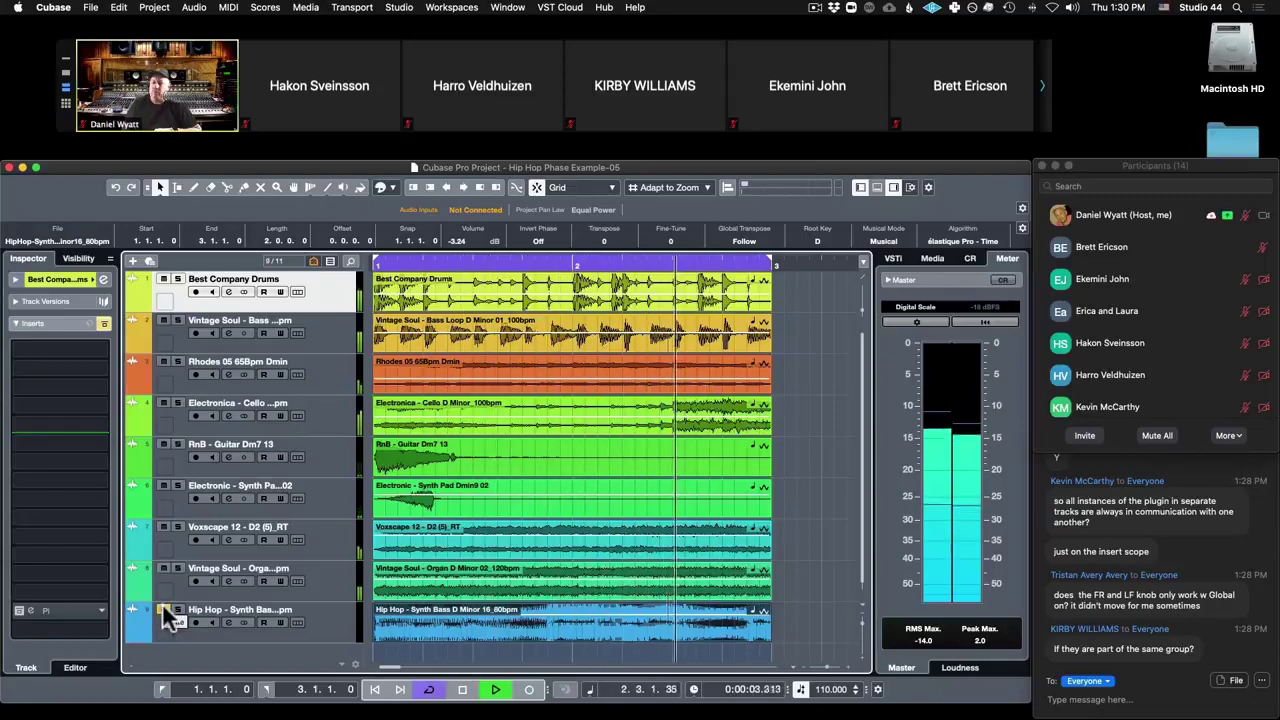
Step: Mute the synth bass, organ, Voxscape, pad, guitar, cello, Rhodes and Vintage Soul bass tracks
click(163, 609)
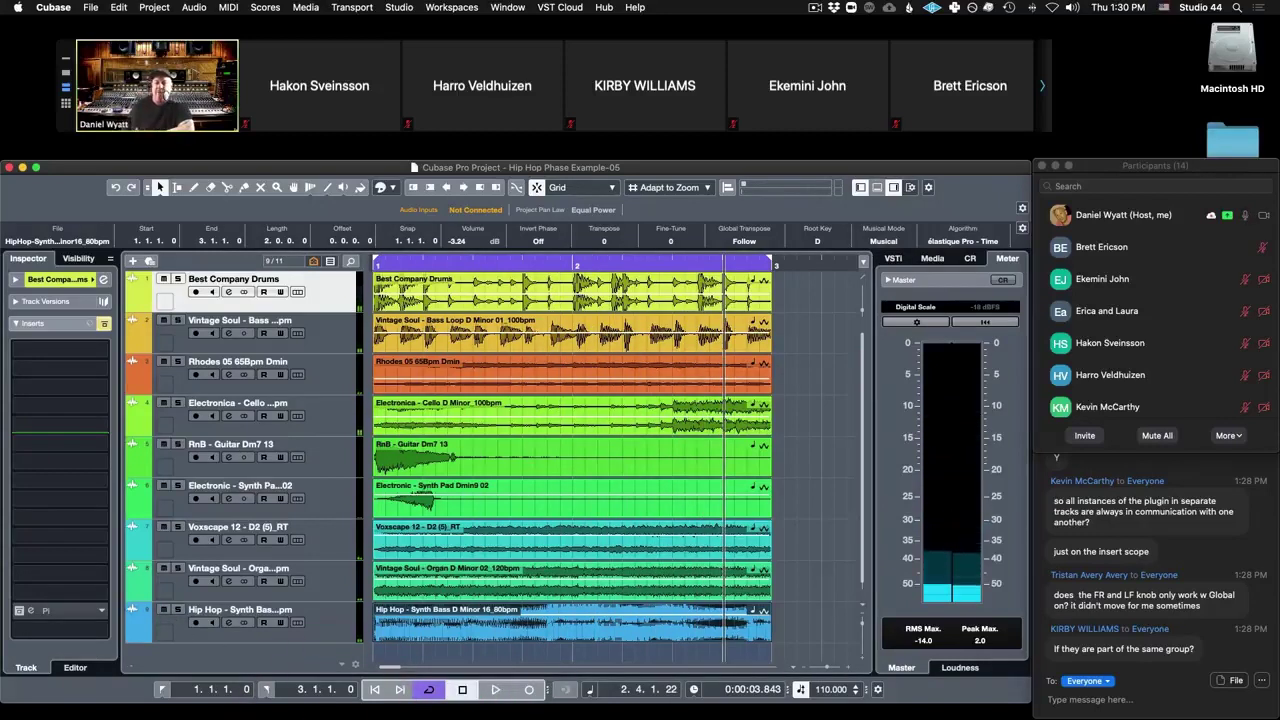
click(162, 609)
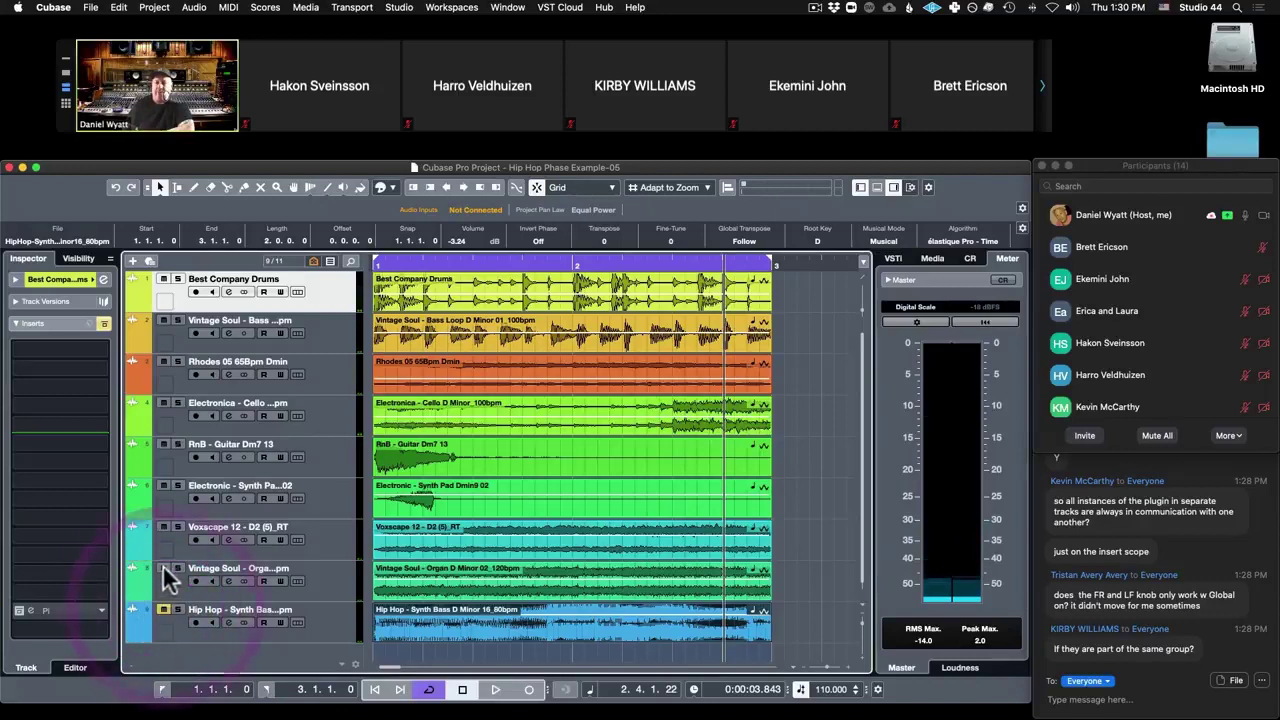
click(163, 568)
click(163, 526)
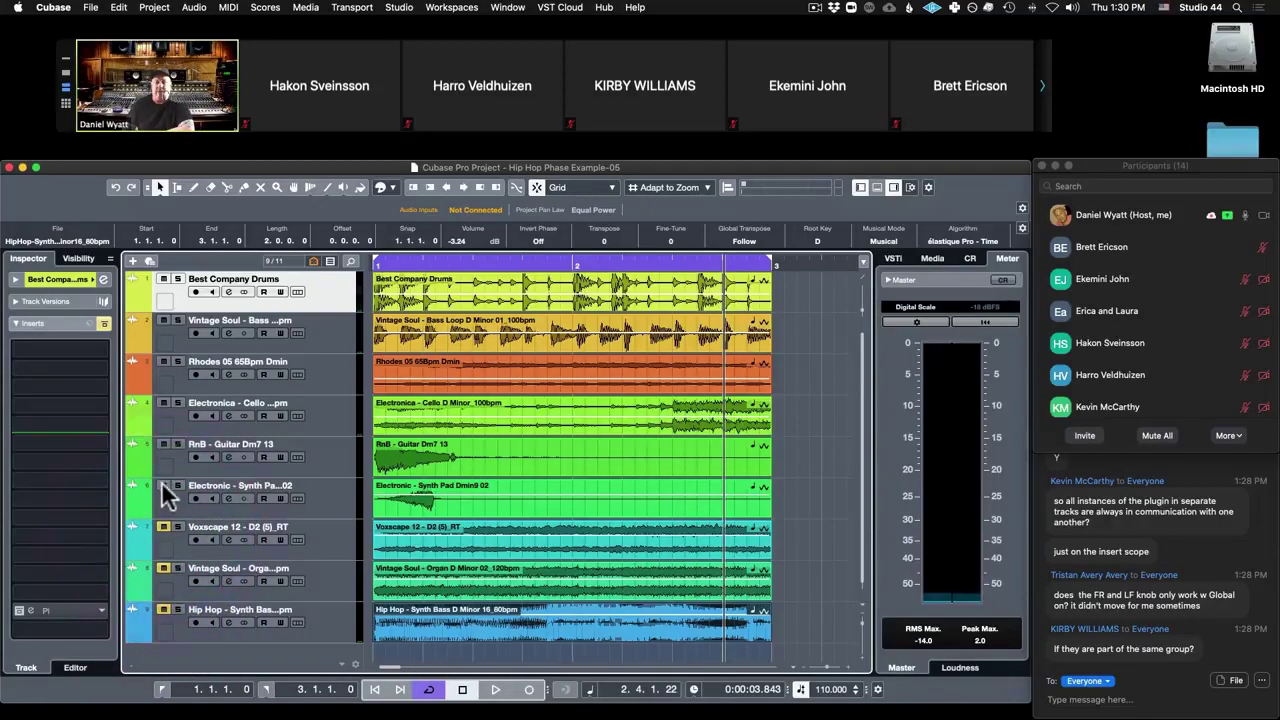
click(163, 486)
click(163, 444)
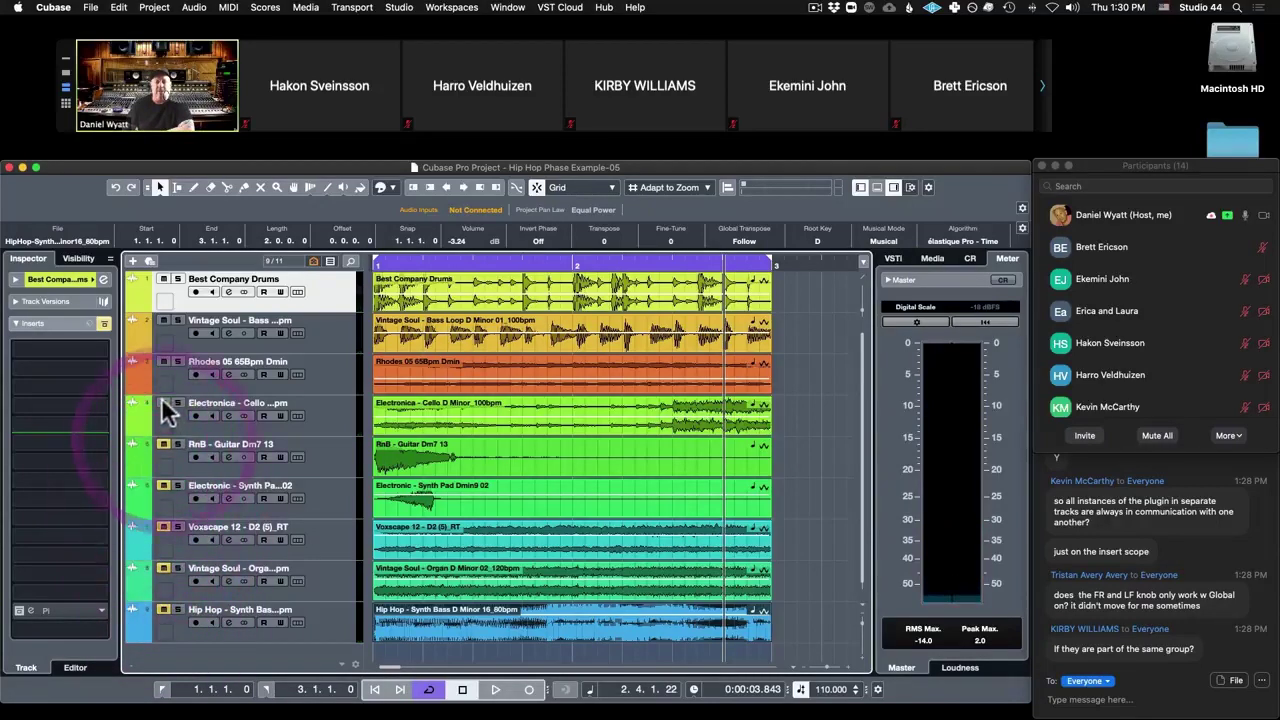
click(163, 403)
click(163, 361)
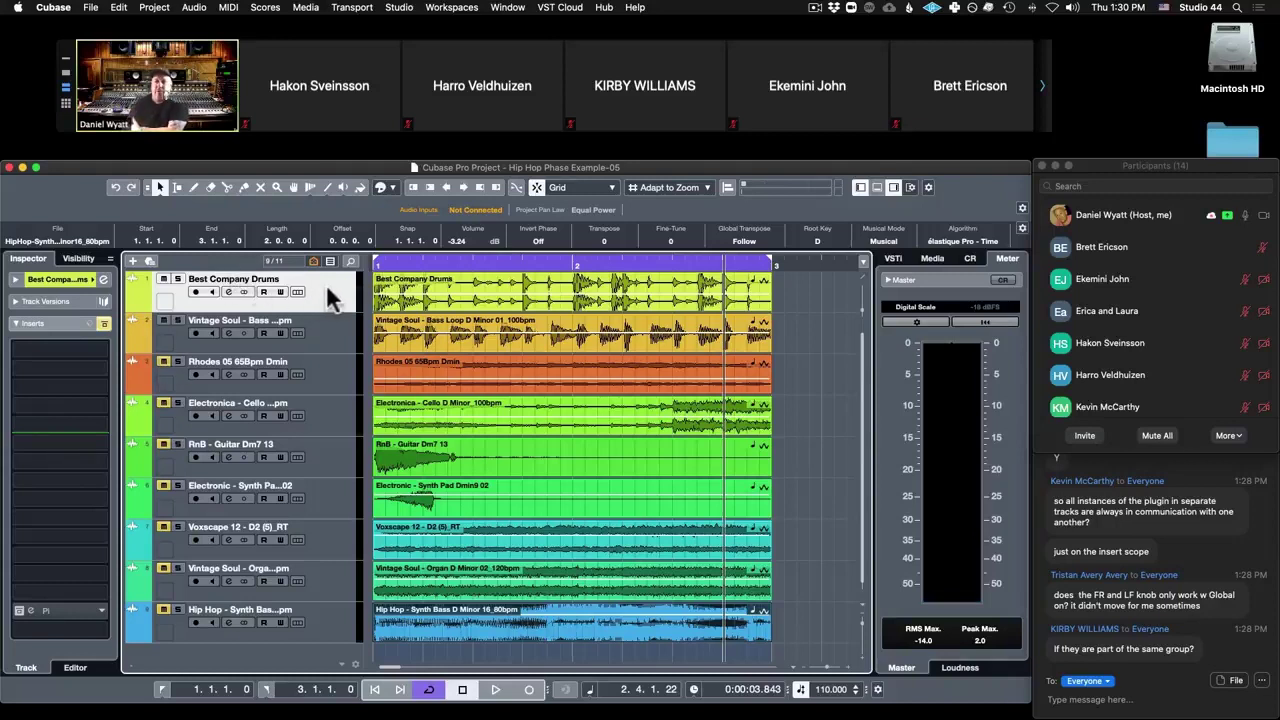
click(166, 318)
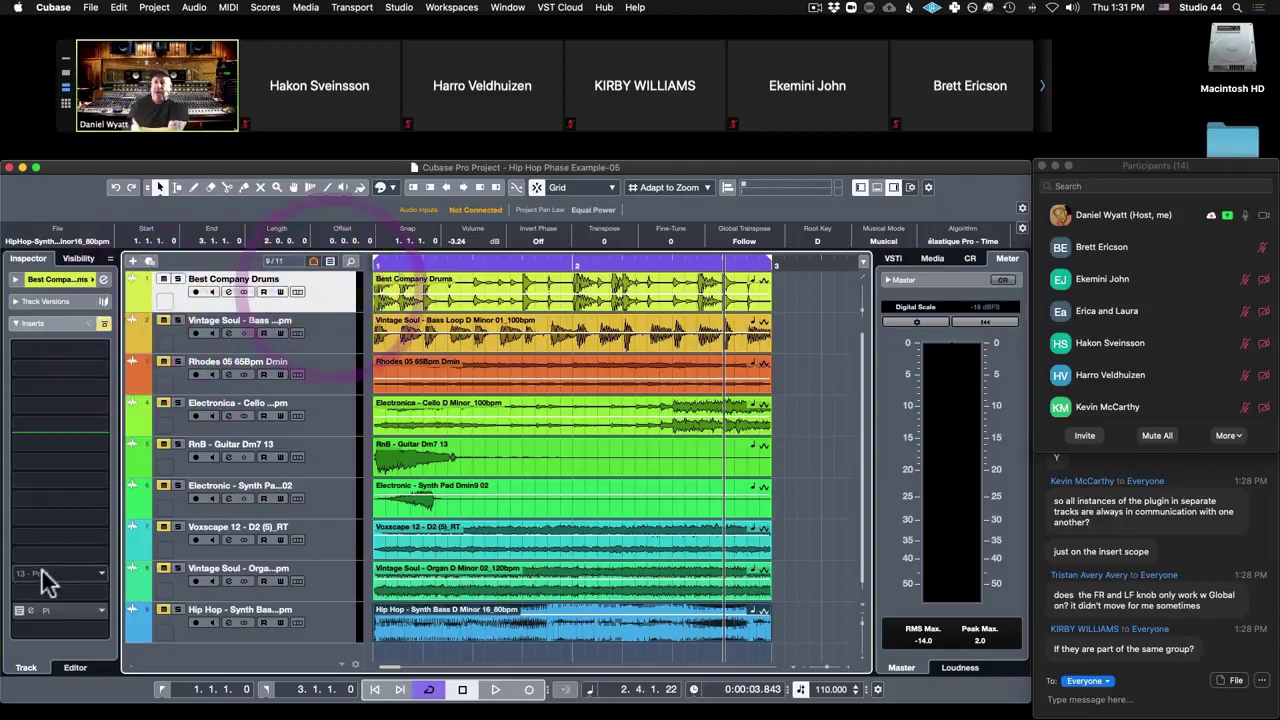
Step: Switch on the Pi insert slot on the Best Company Drums track
click(18, 610)
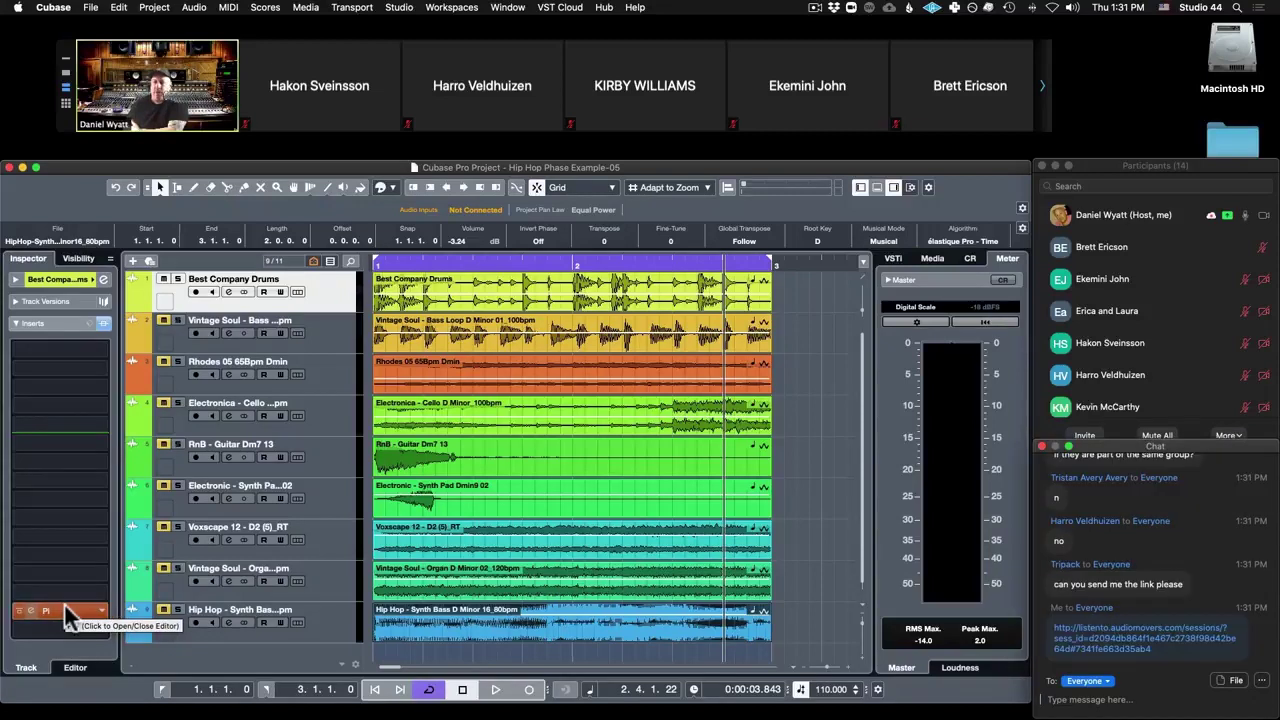
Step: Open the drums Pi window over the arrangement and confirm it stays in Group 1
click(60, 609)
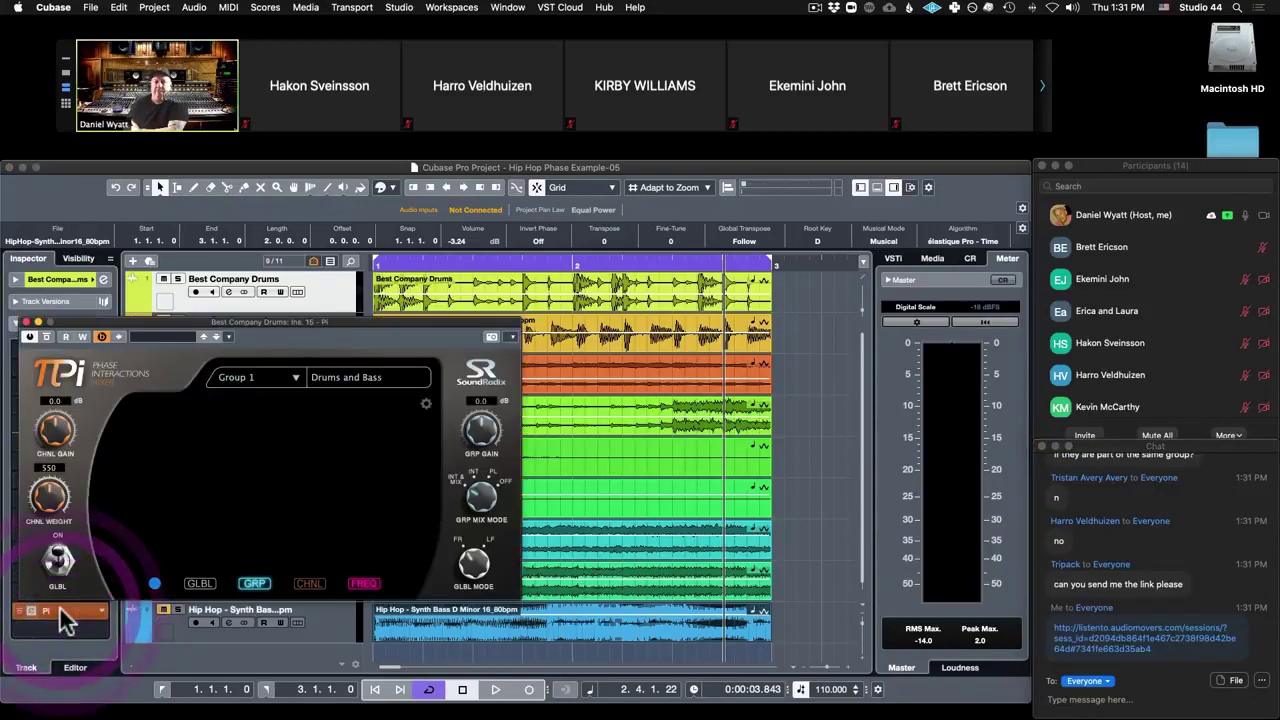
drag(225, 330, 572, 296)
click(586, 343)
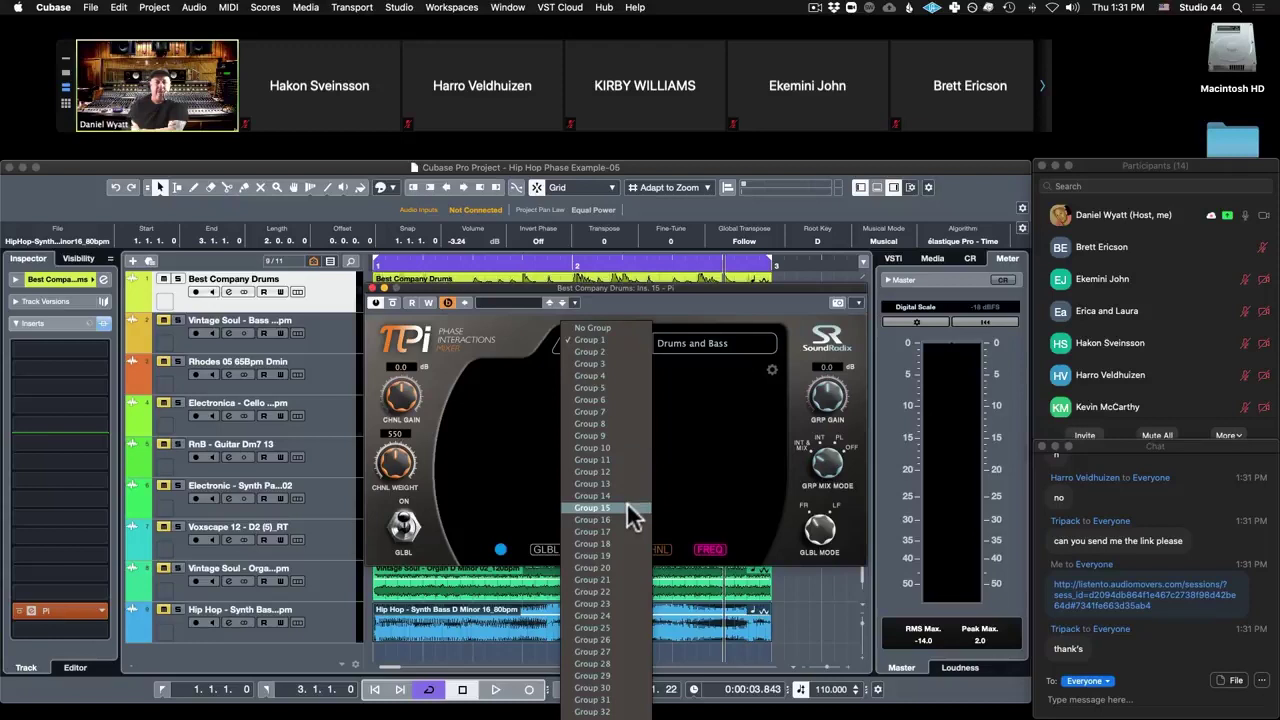
mouse_move(610, 716)
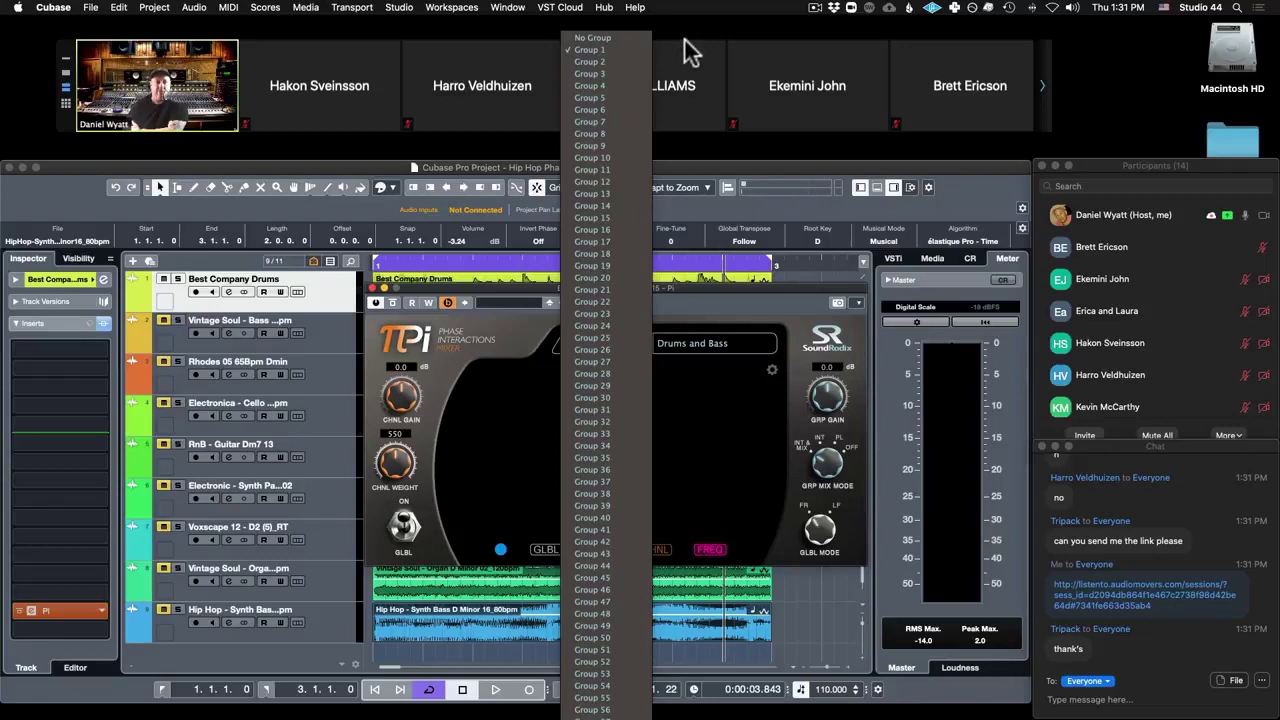
click(684, 37)
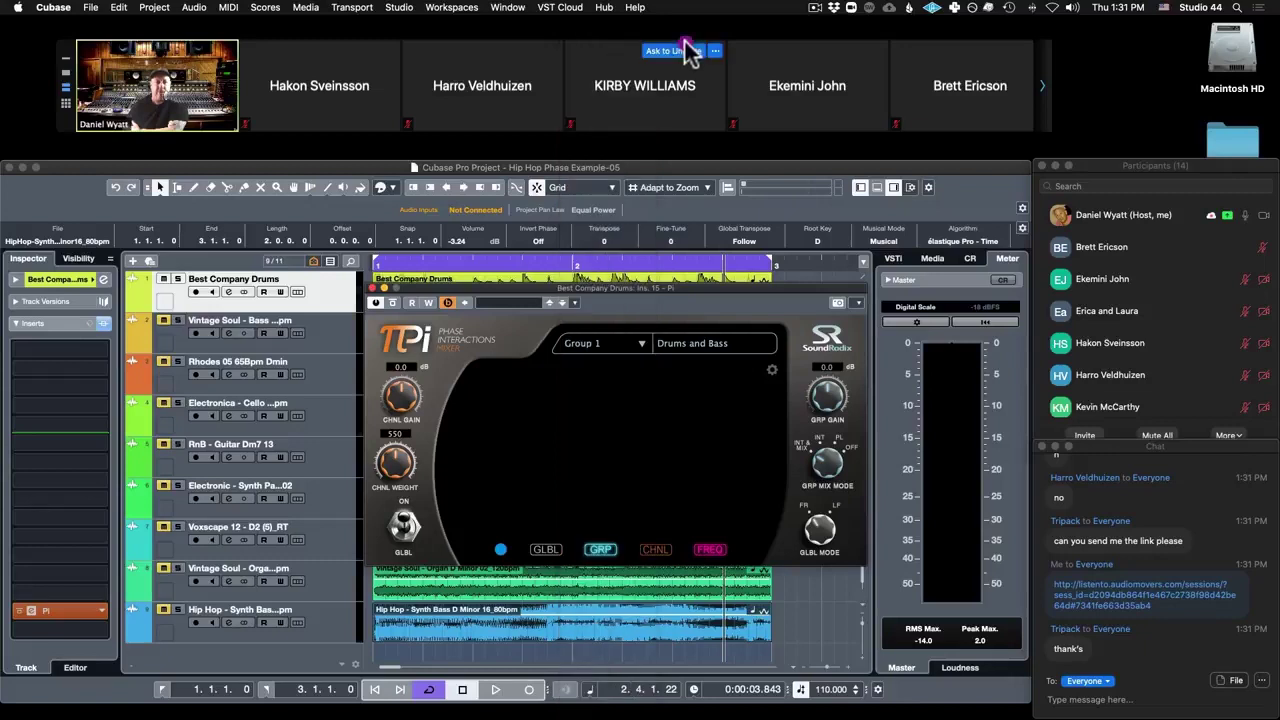
Step: Keep the group name 'Drums and Bass' and leave the group selection unchanged
click(667, 344)
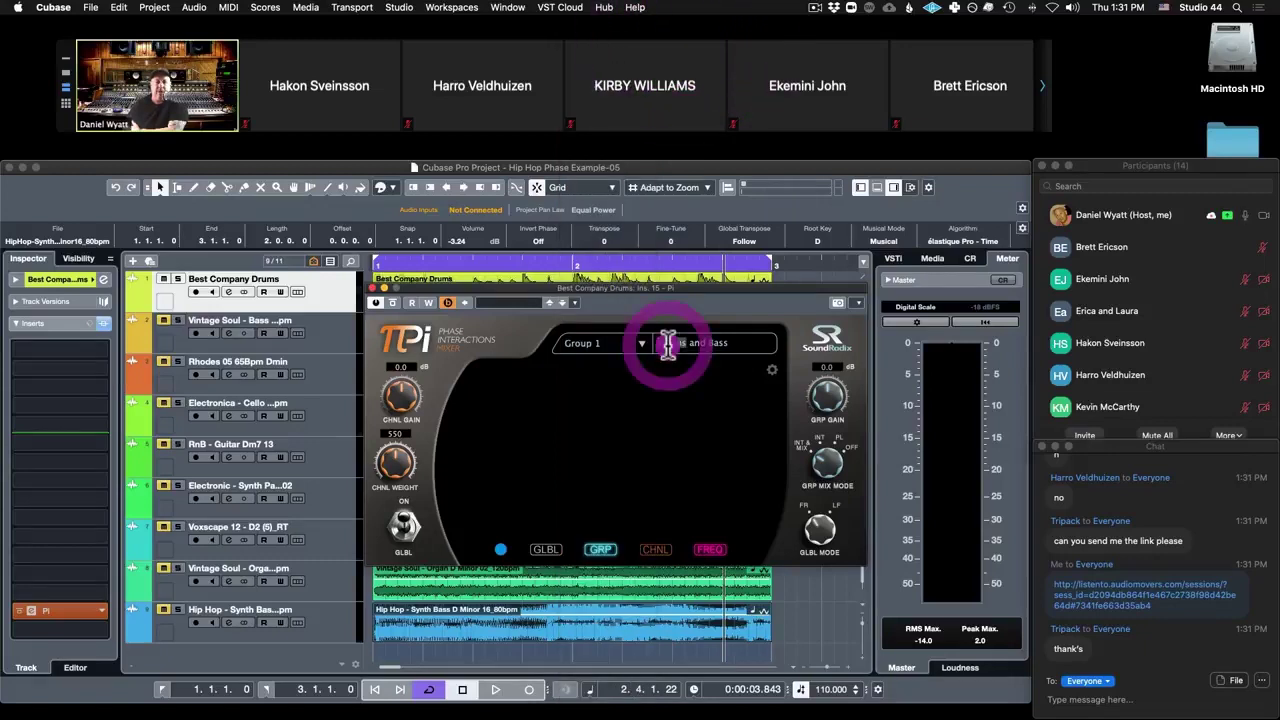
click(638, 341)
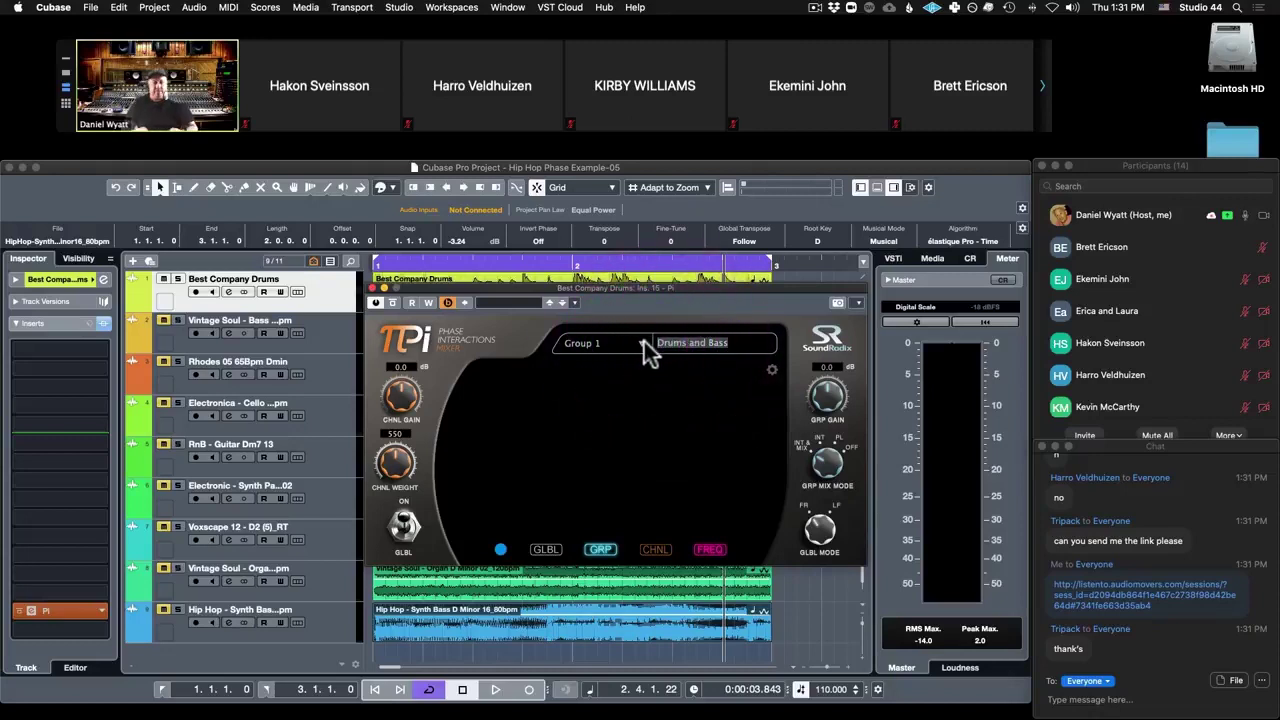
key(Return)
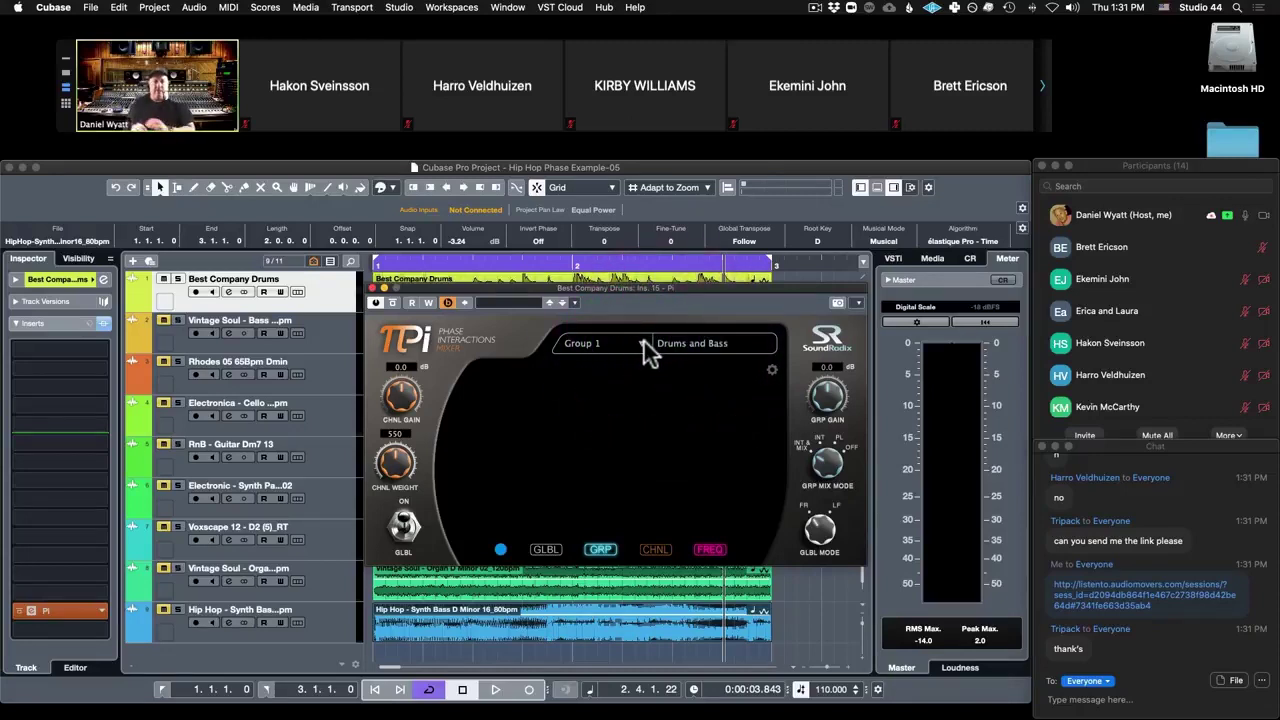
click(644, 341)
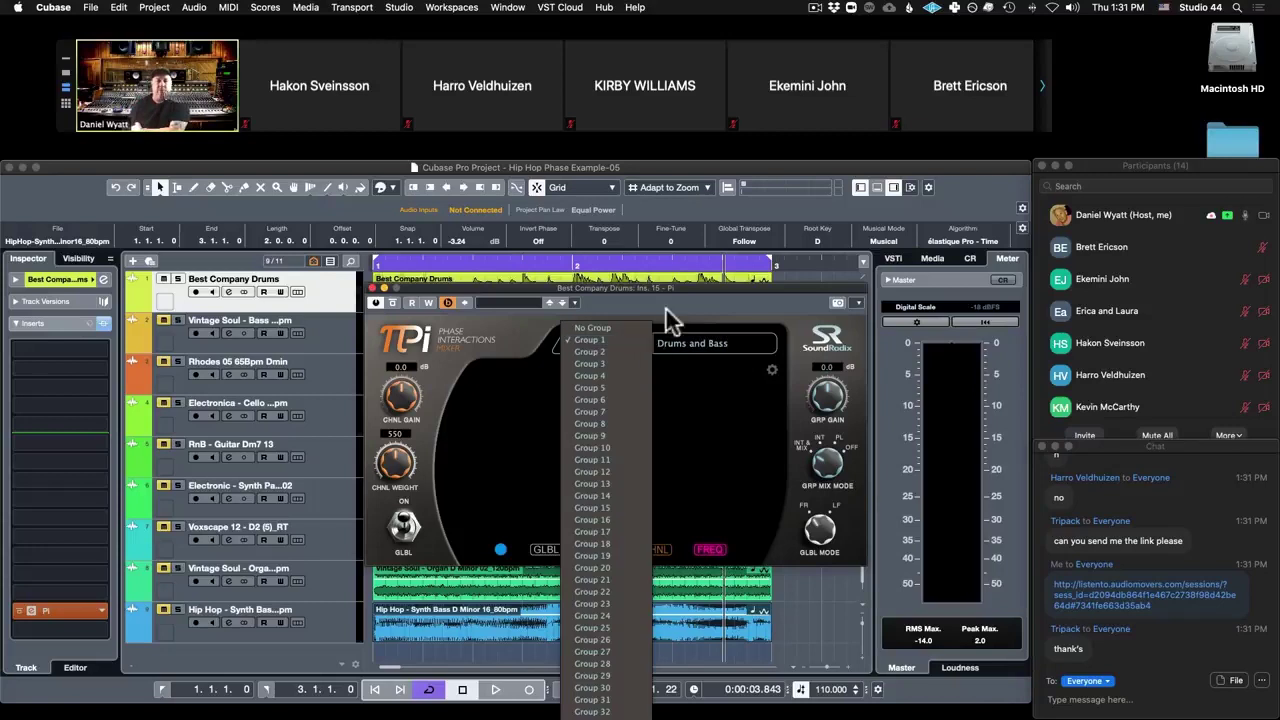
click(686, 290)
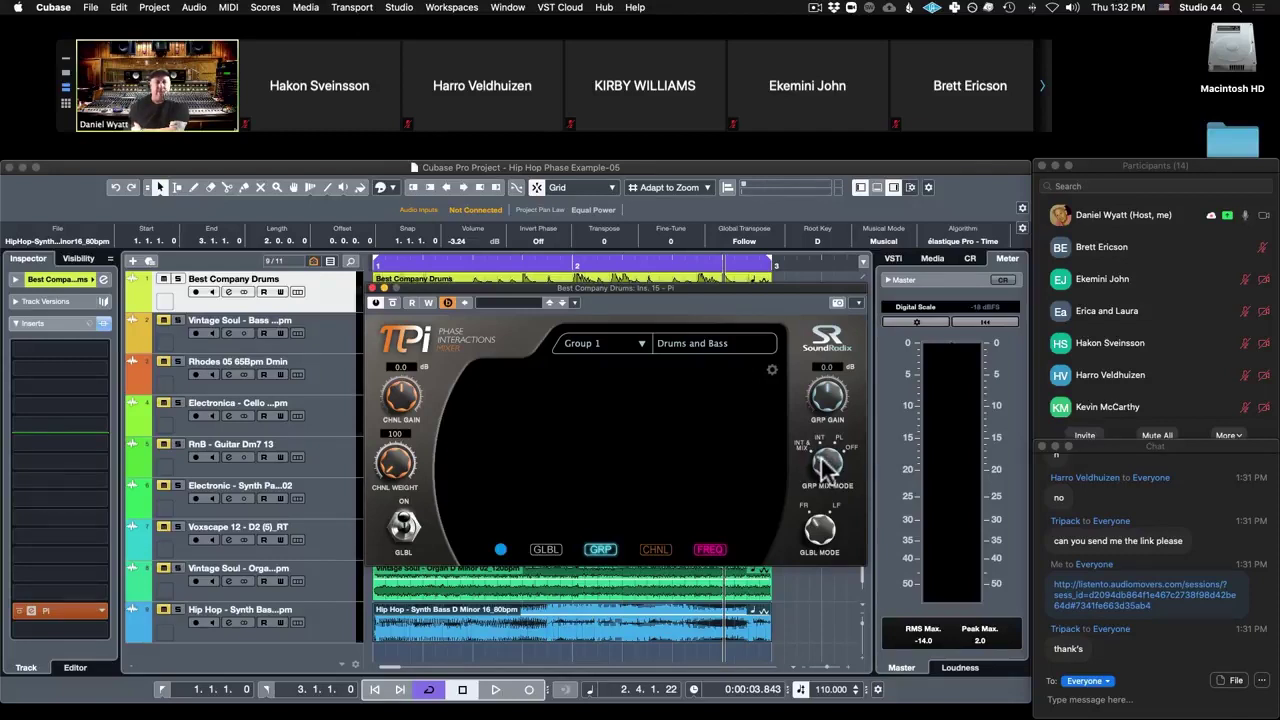
Step: Open the Vintage Soul bass Pi and, after trying Groups 2 and 4, assign it to Group 1, Drums and Bass
click(318, 335)
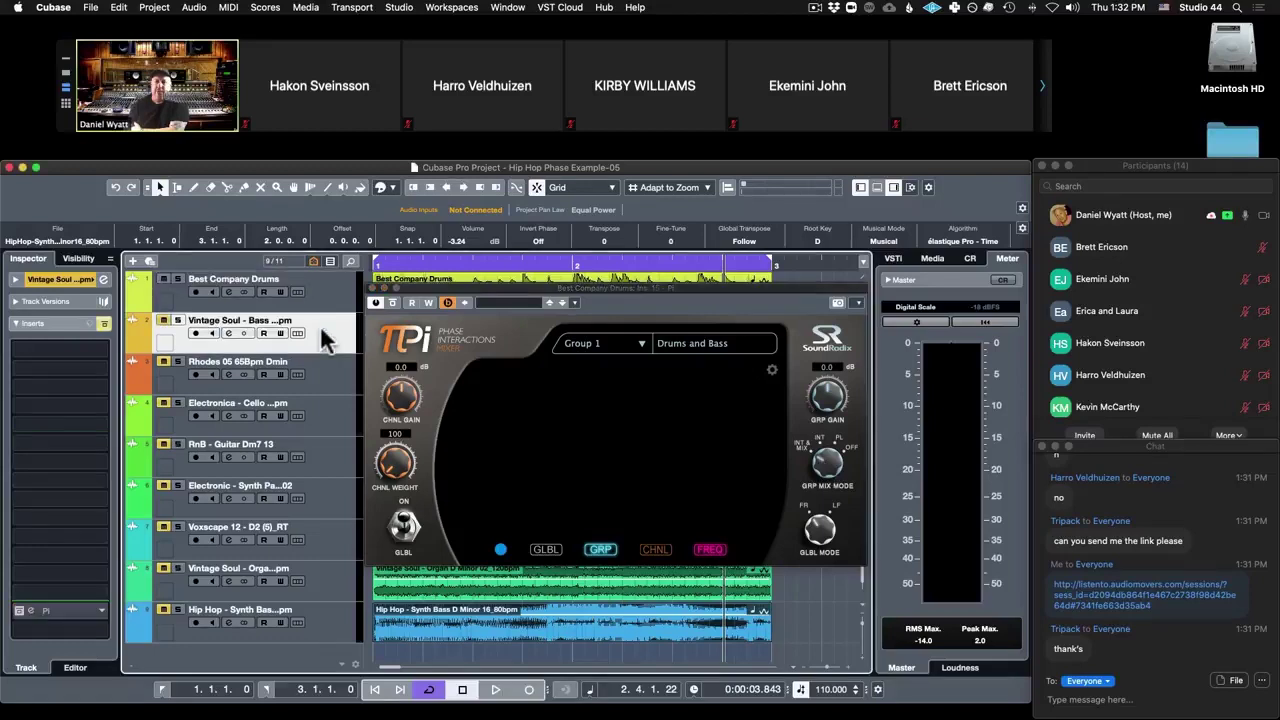
click(165, 332)
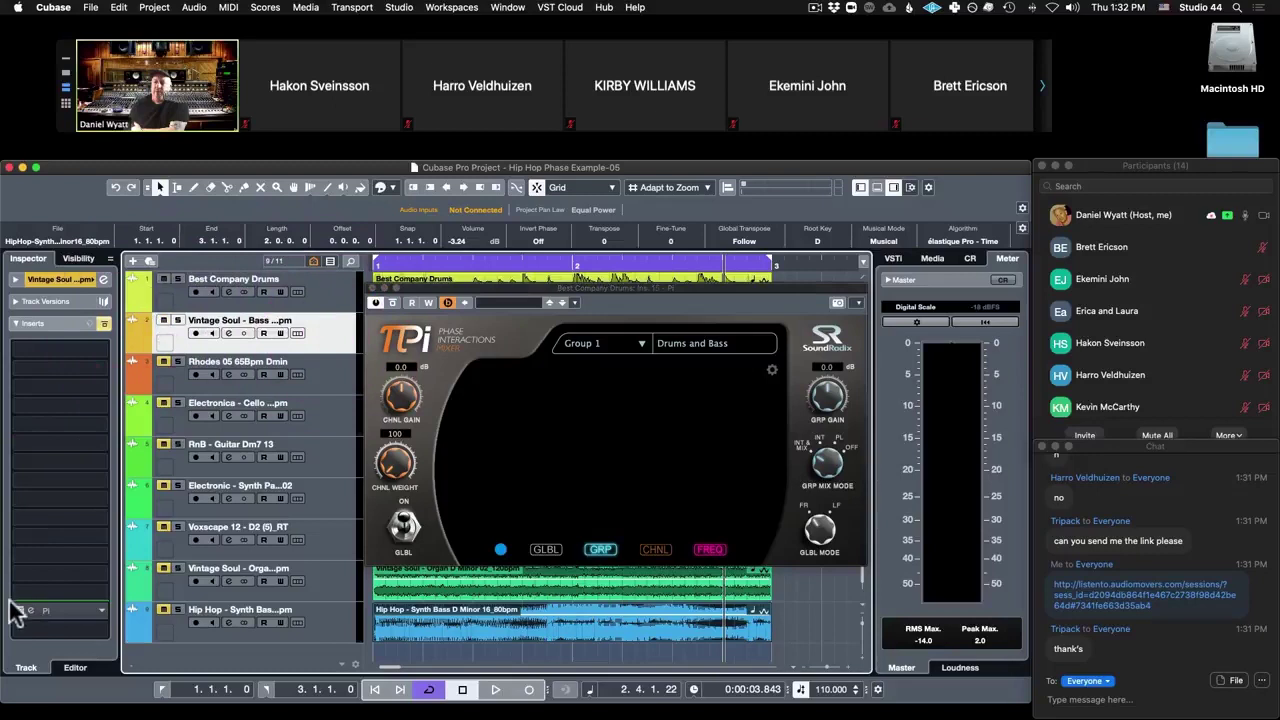
click(45, 610)
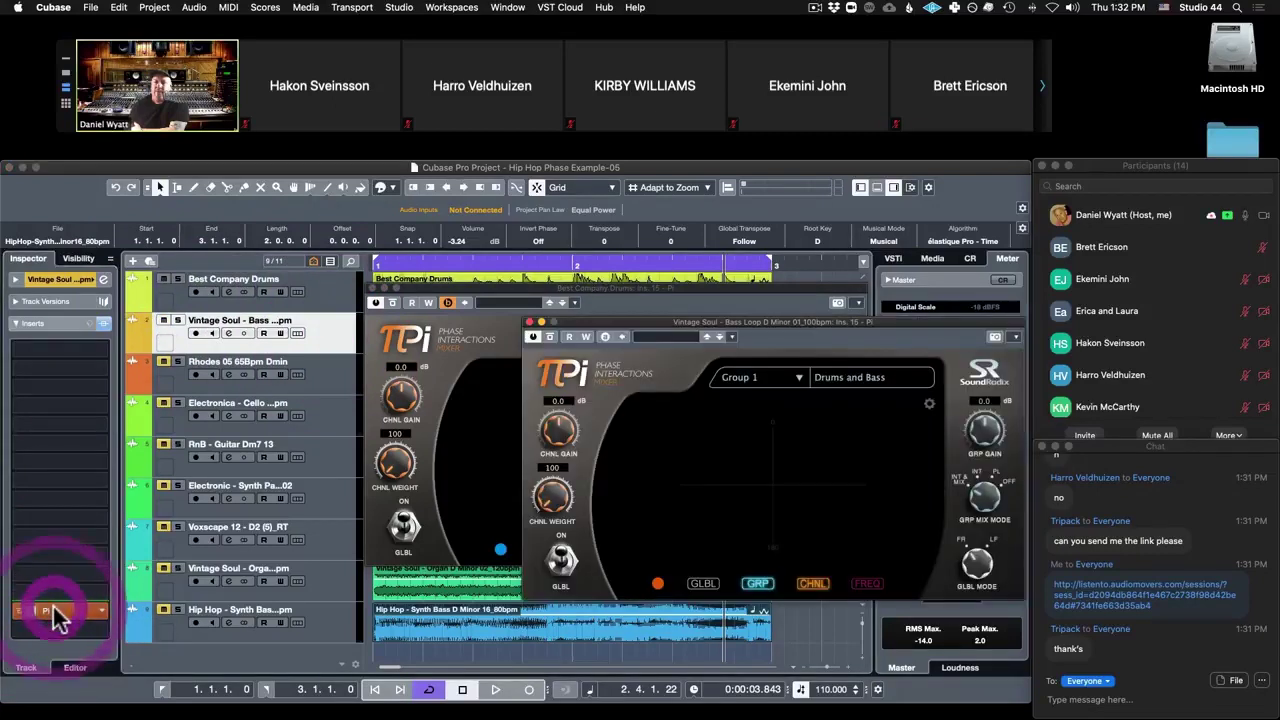
click(797, 378)
click(787, 386)
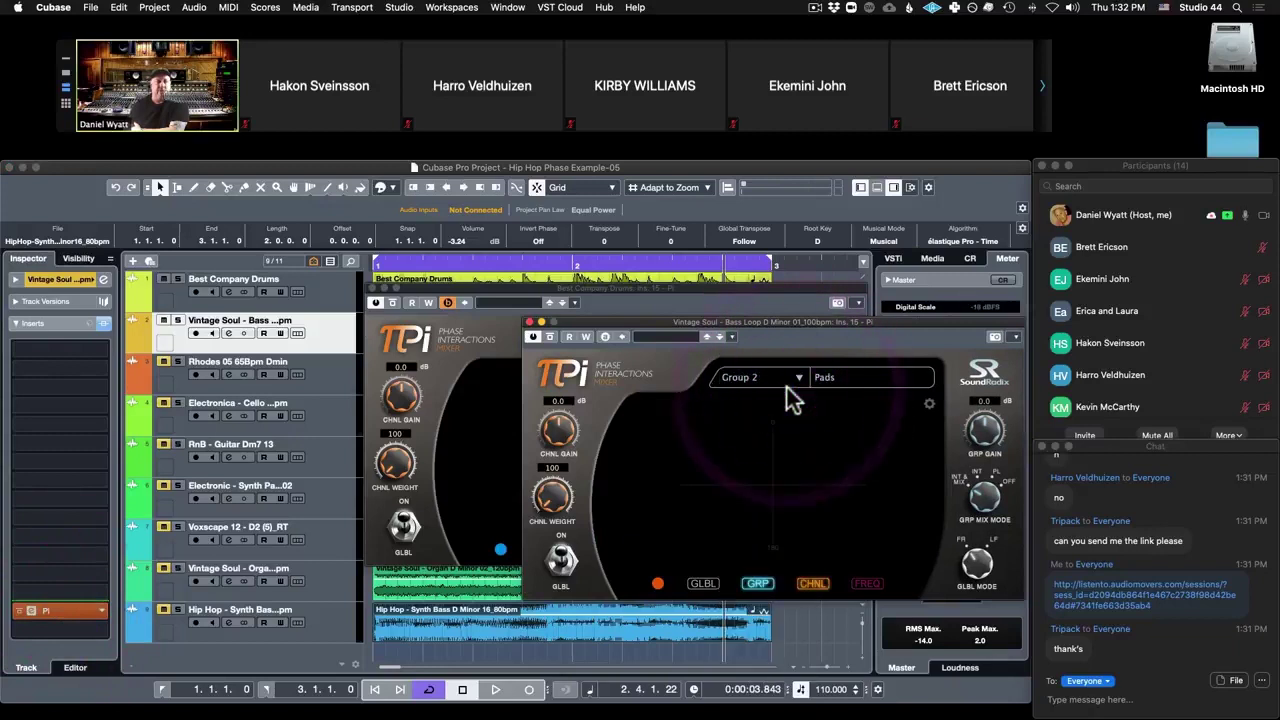
click(797, 375)
click(790, 392)
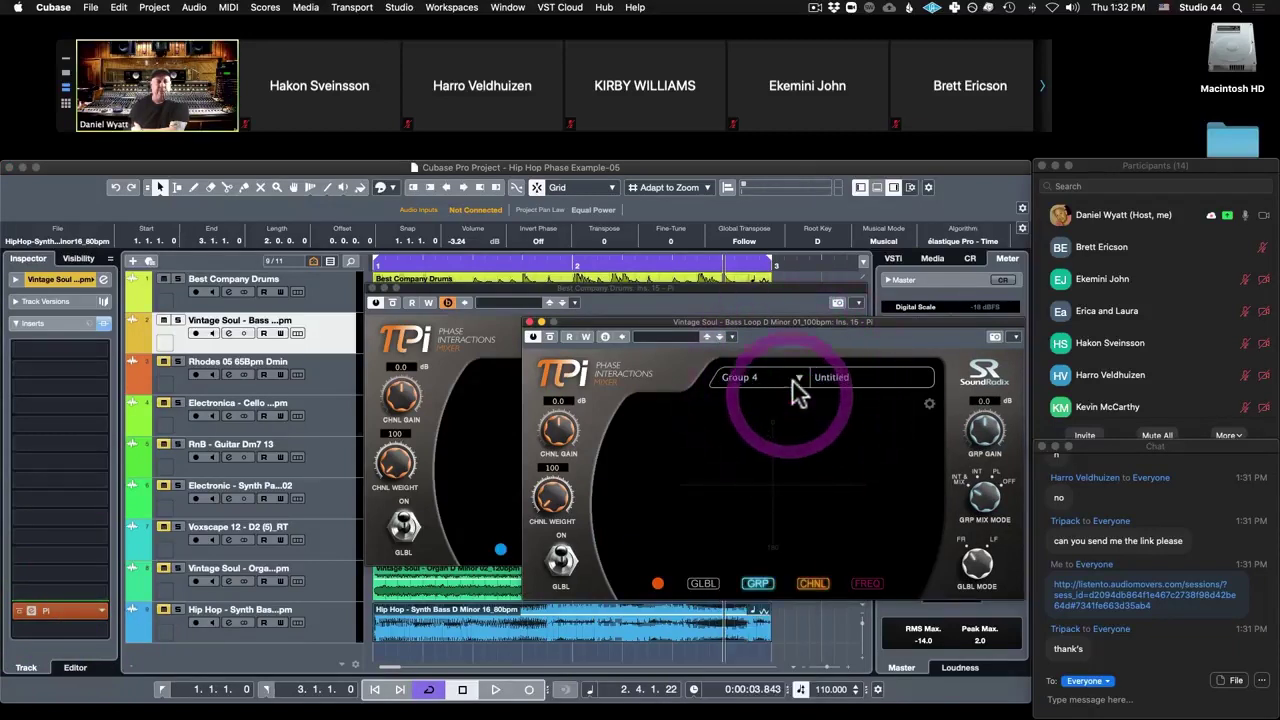
click(800, 375)
click(784, 335)
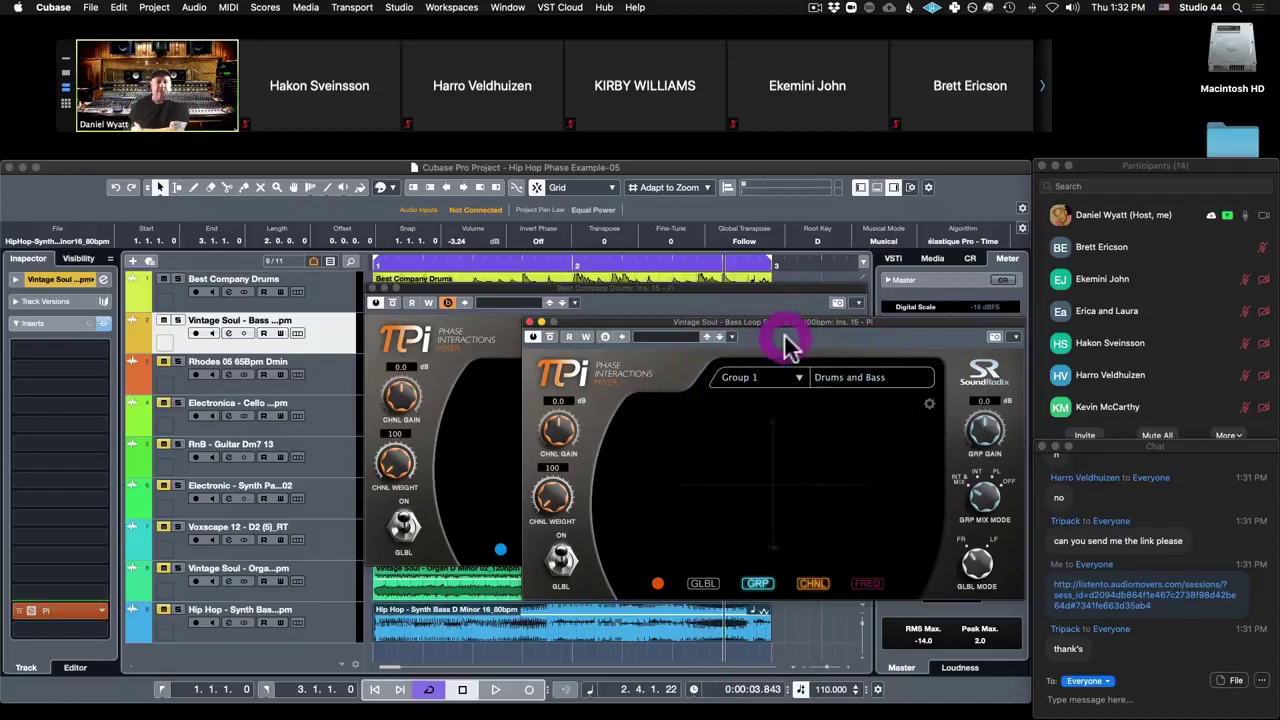
Step: Arrange the drums and bass Pi windows side by side
drag(581, 322, 471, 324)
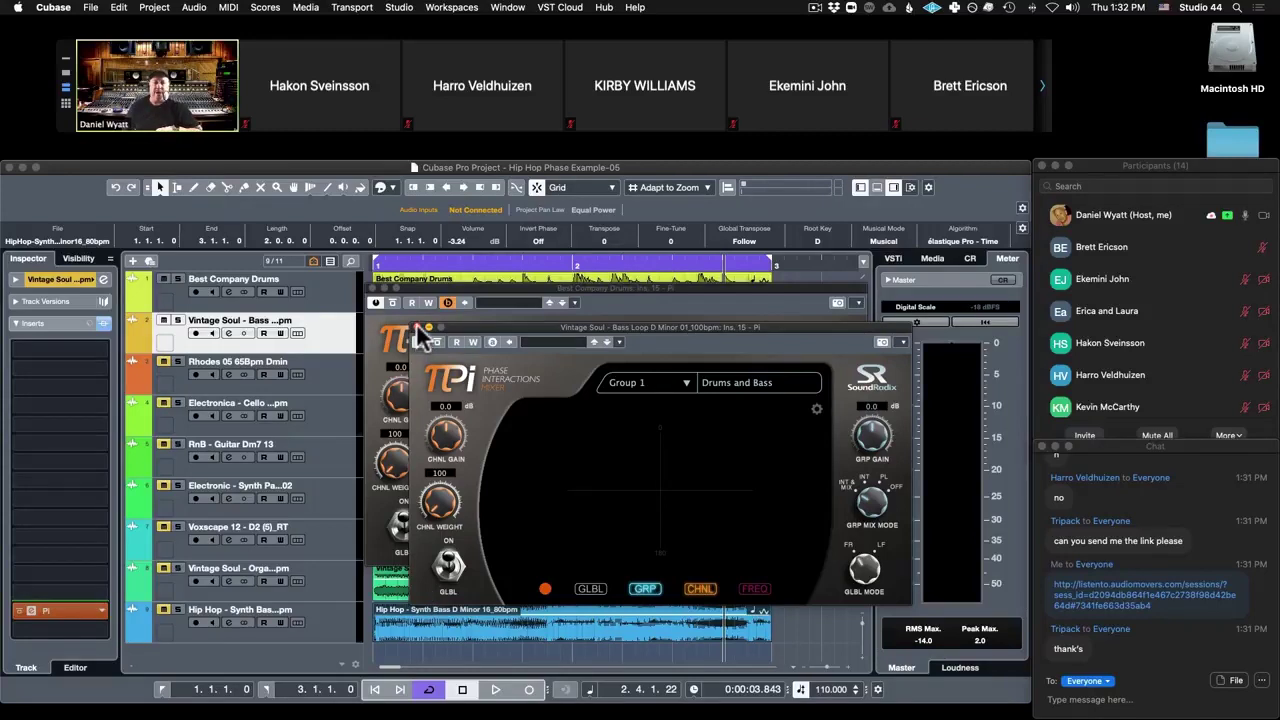
drag(438, 284, 92, 292)
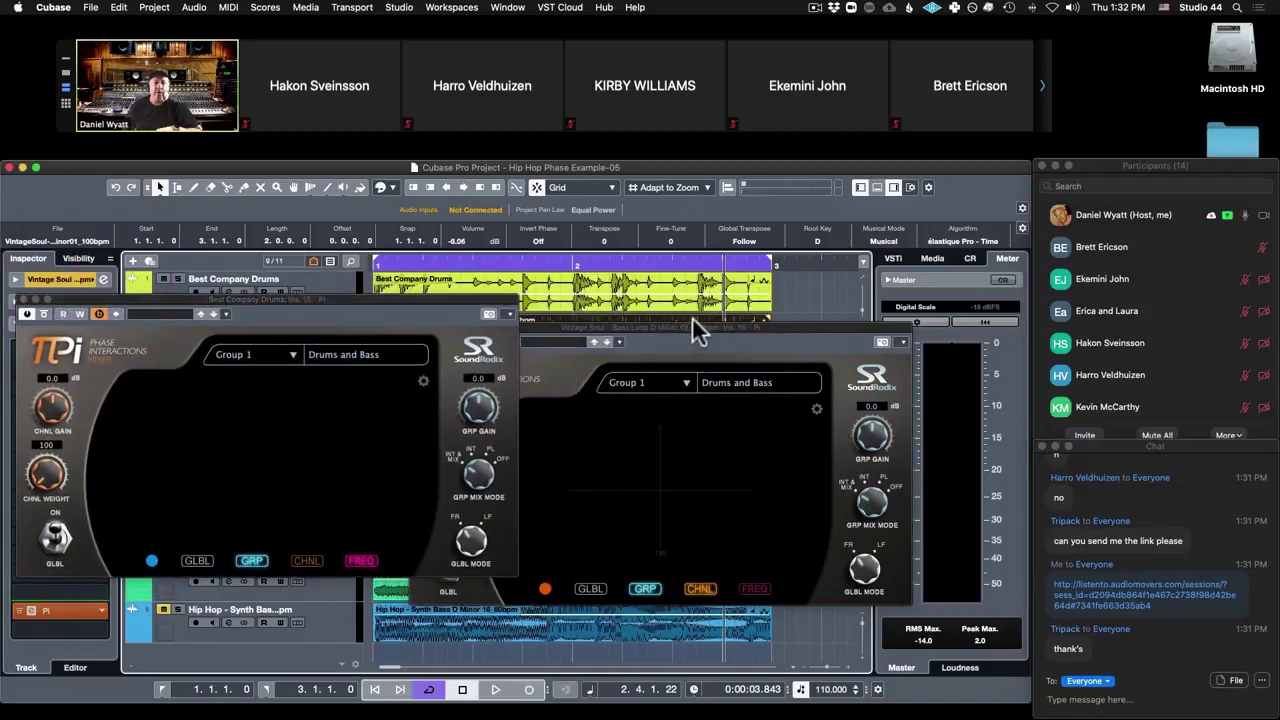
drag(736, 321, 853, 296)
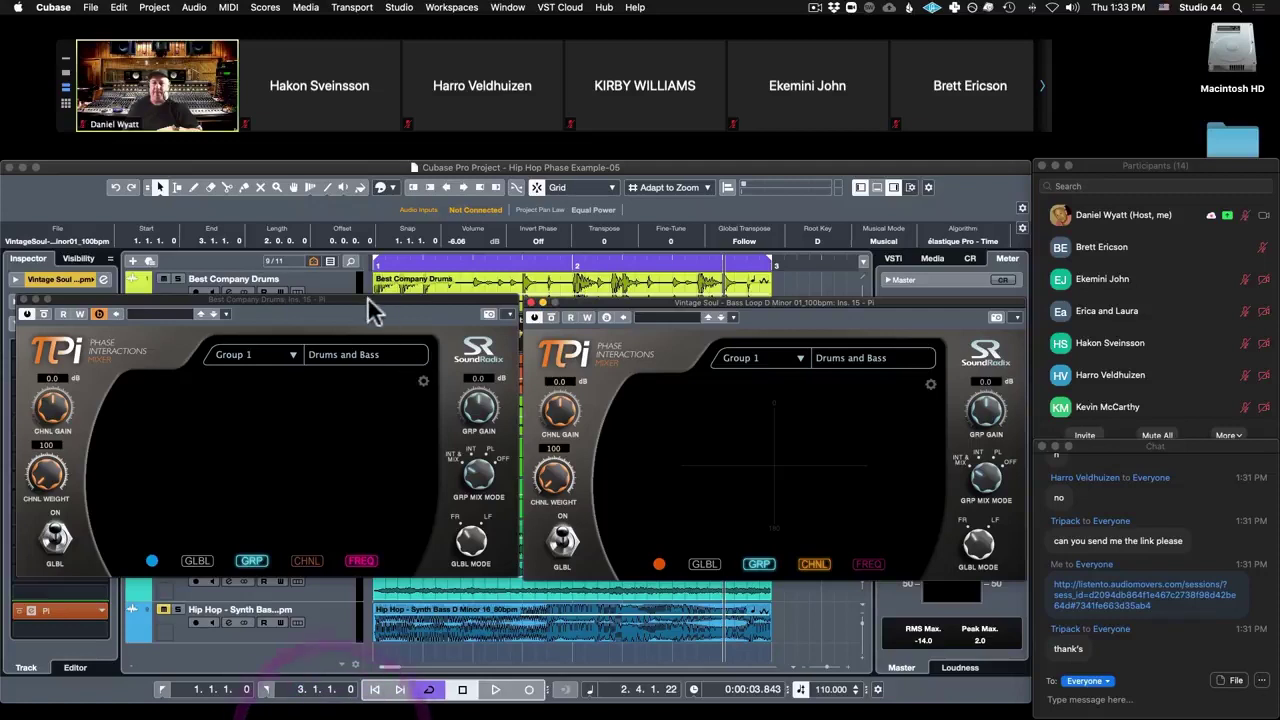
Step: Start playback and show the bass Pi correlation per frequency band (FREQ)
click(366, 296)
key(space)
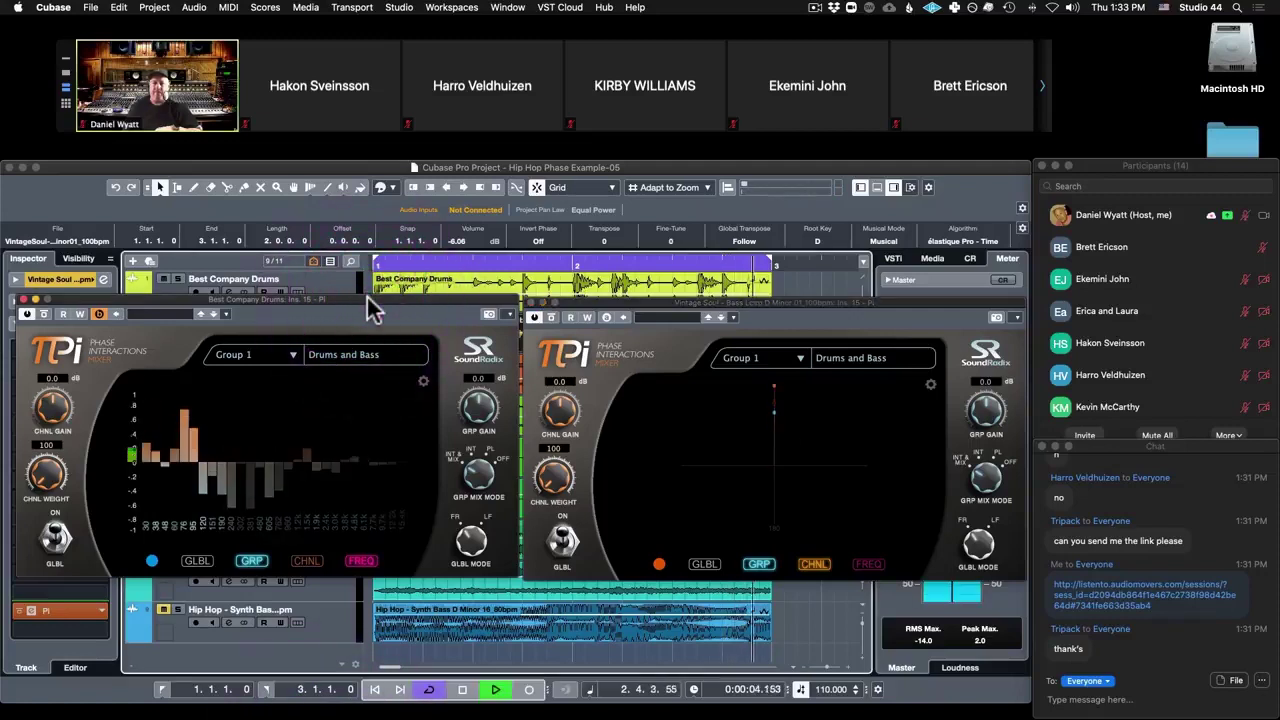
click(868, 564)
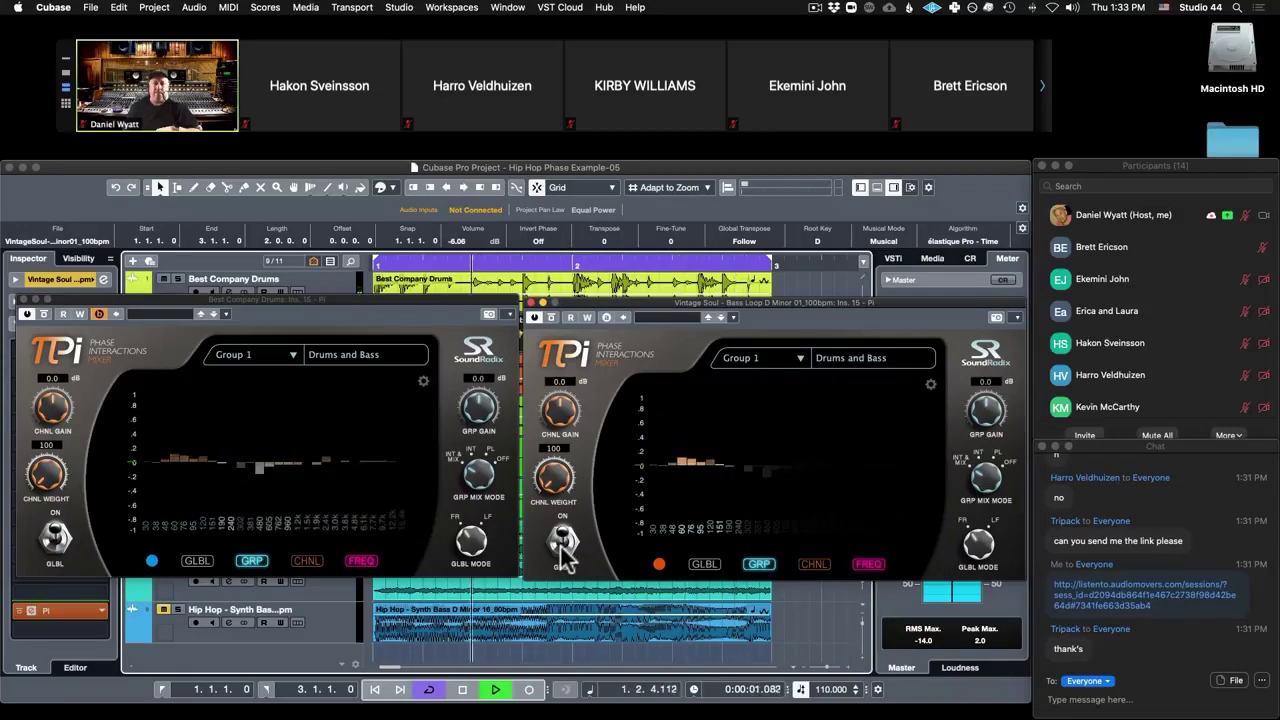
Step: Compare the sound by switching Pi GLBL processing off and on twice, then stop playback
click(563, 550)
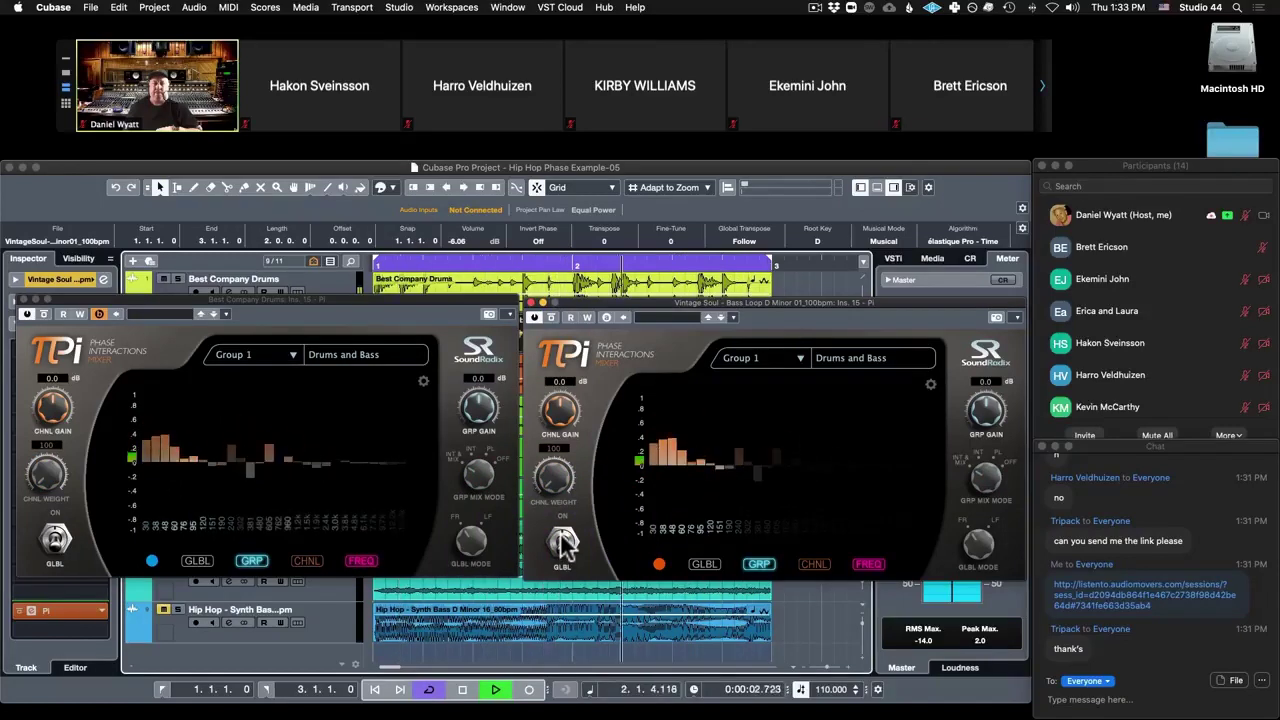
click(563, 545)
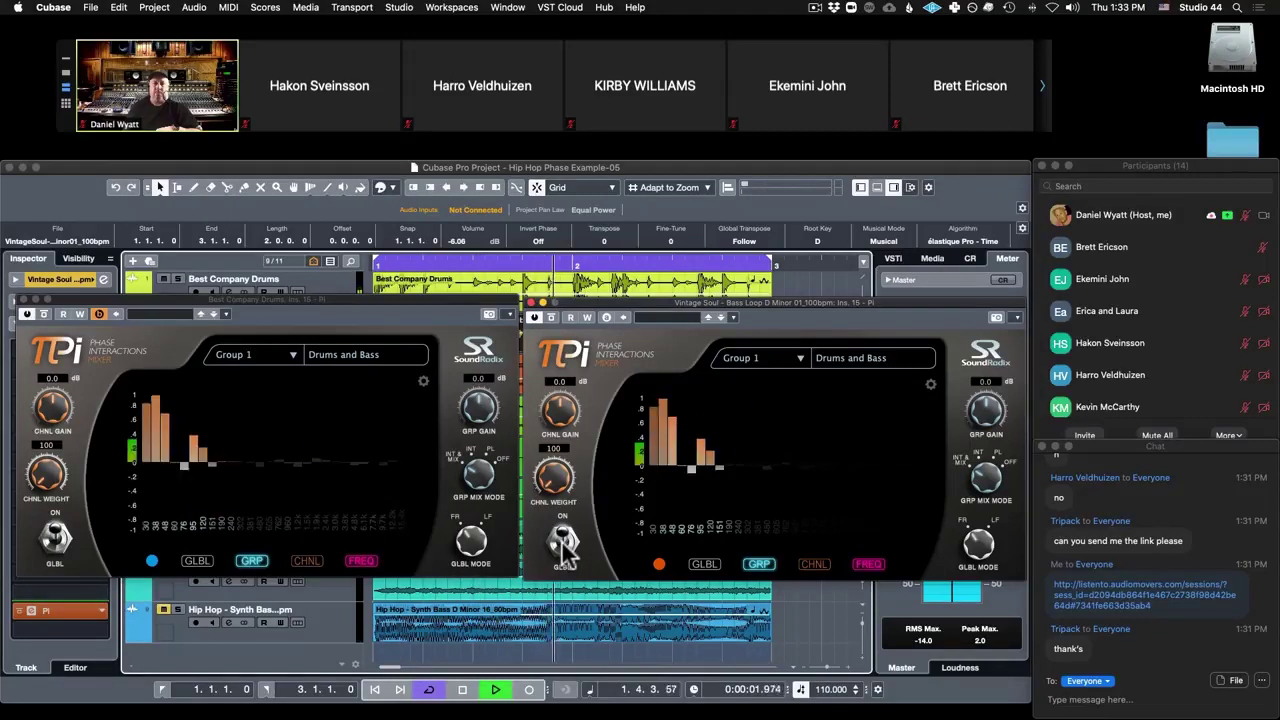
click(564, 542)
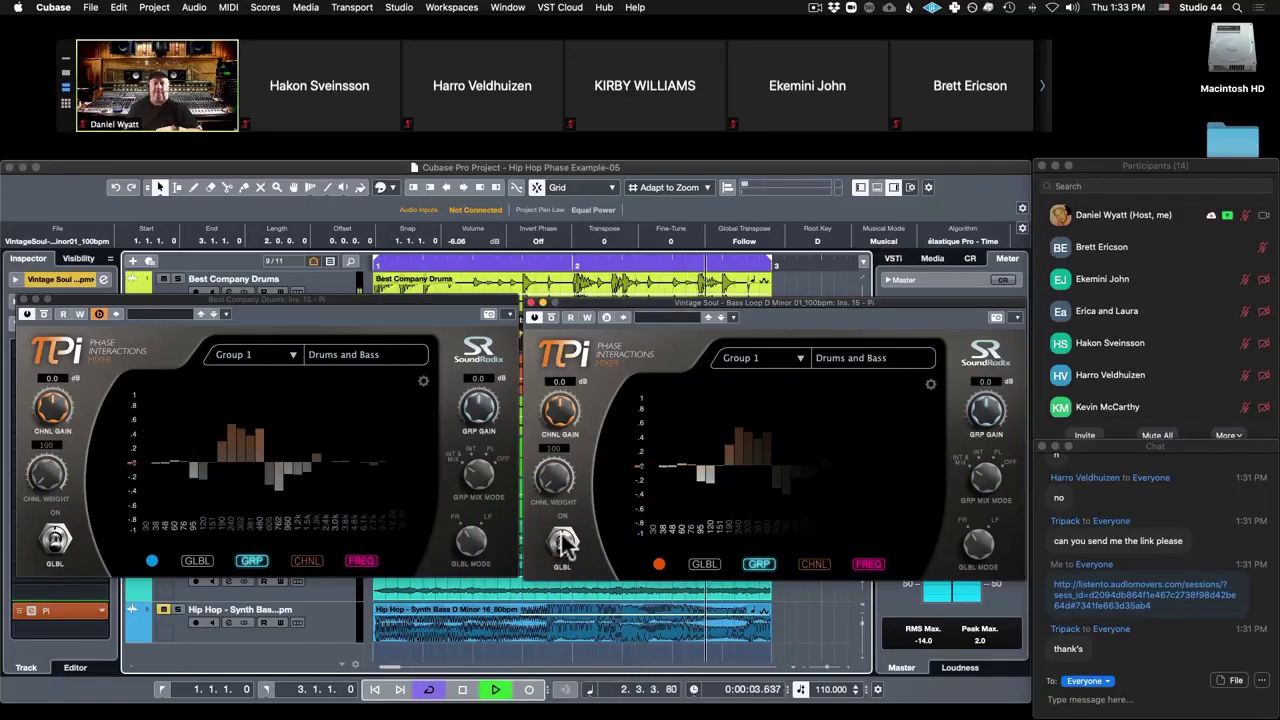
click(564, 542)
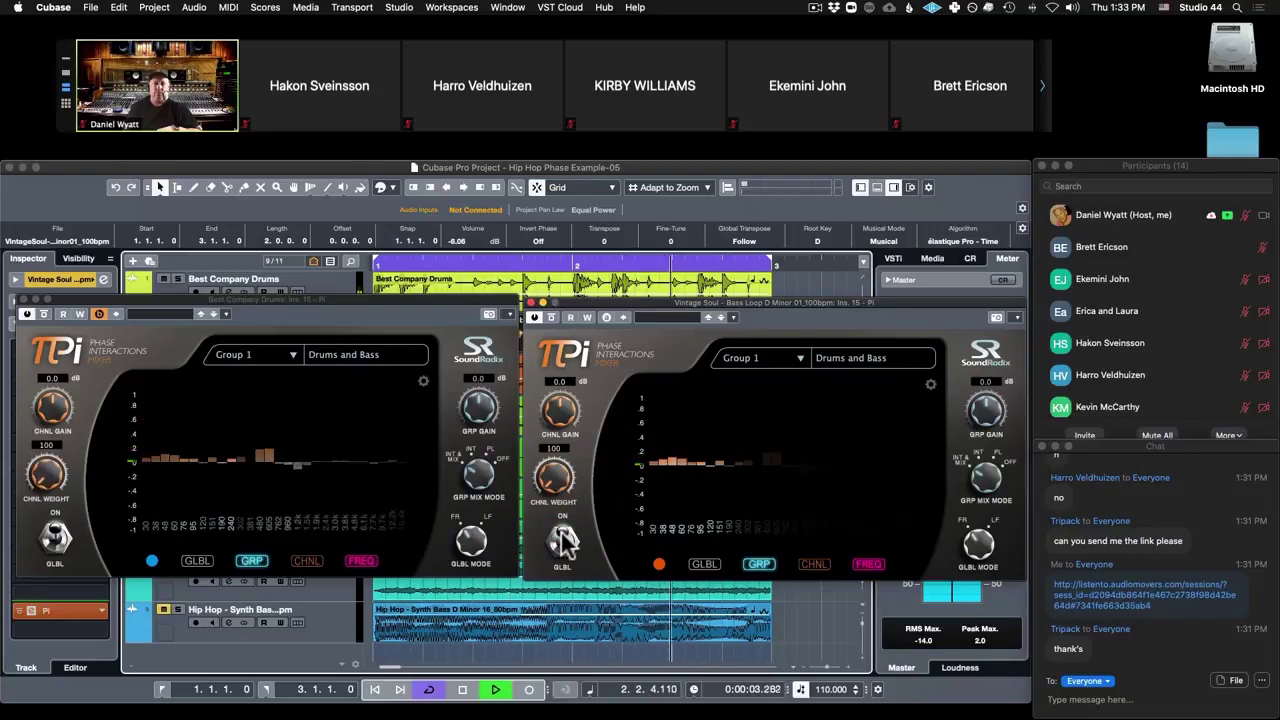
key(space)
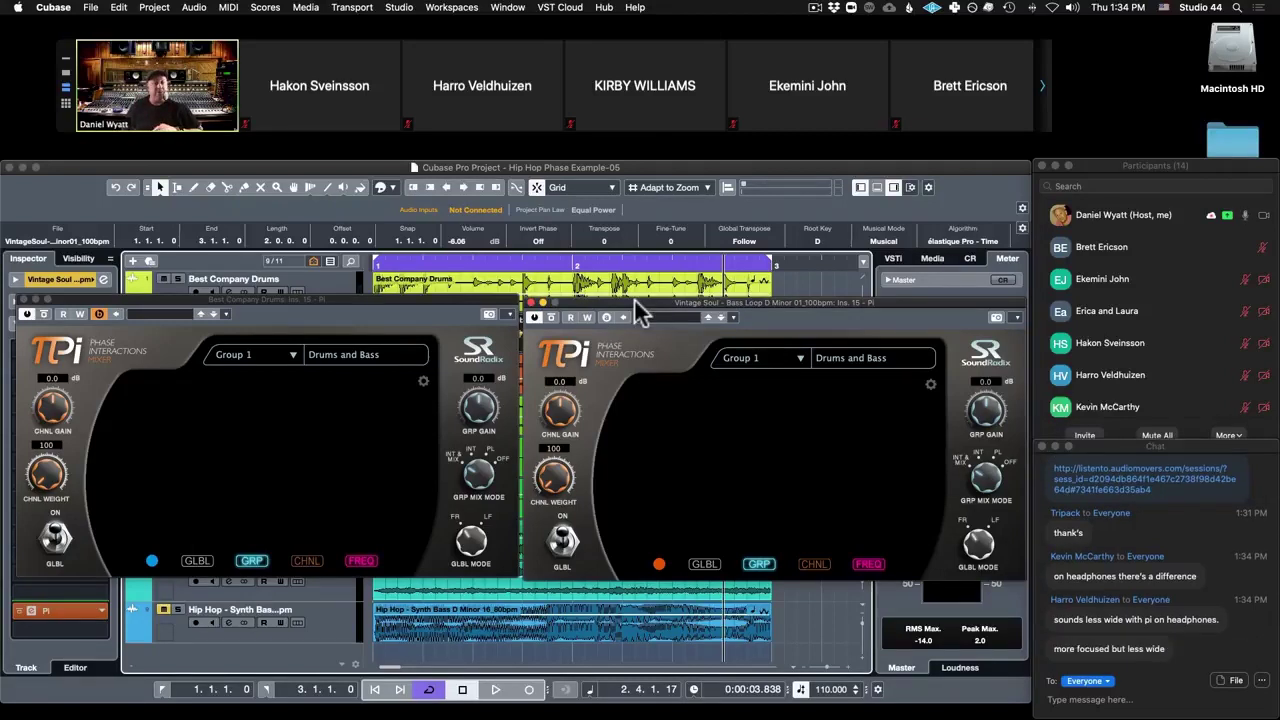
Step: Bring the MixConsole to the front and open both Pi plugin windows from its inserts
key(ctrl+Up)
click(560, 310)
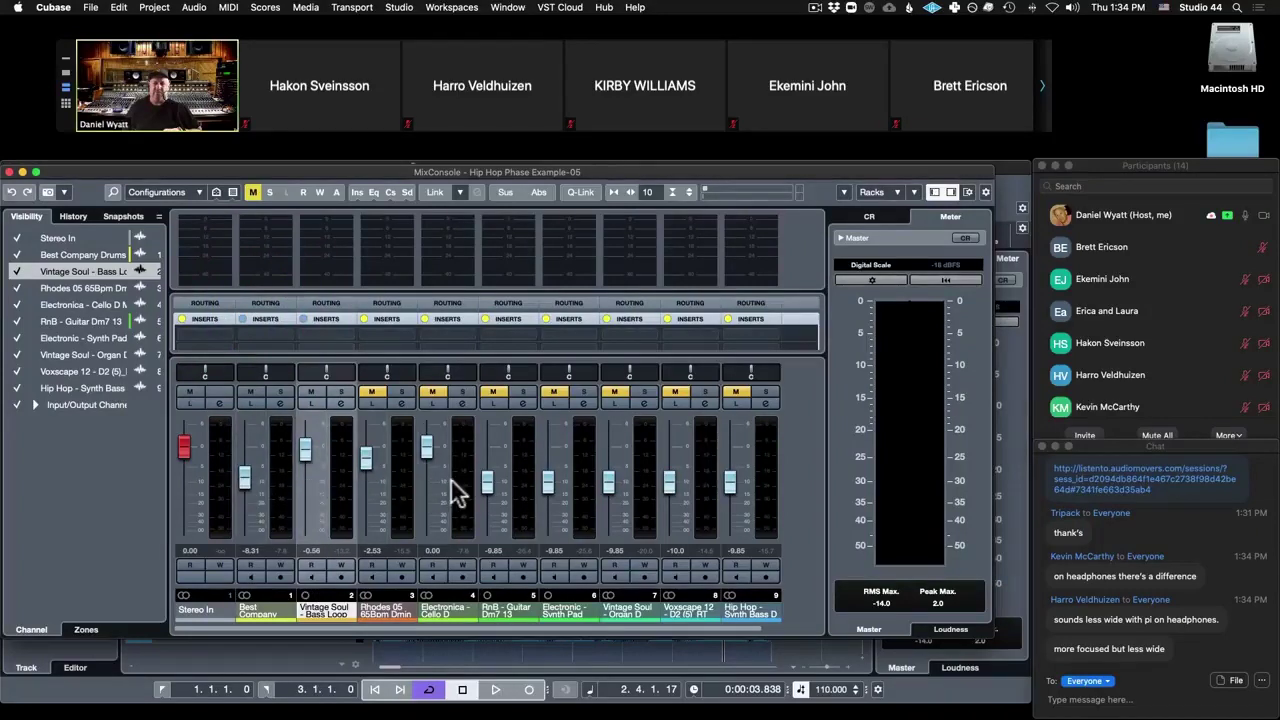
click(790, 464)
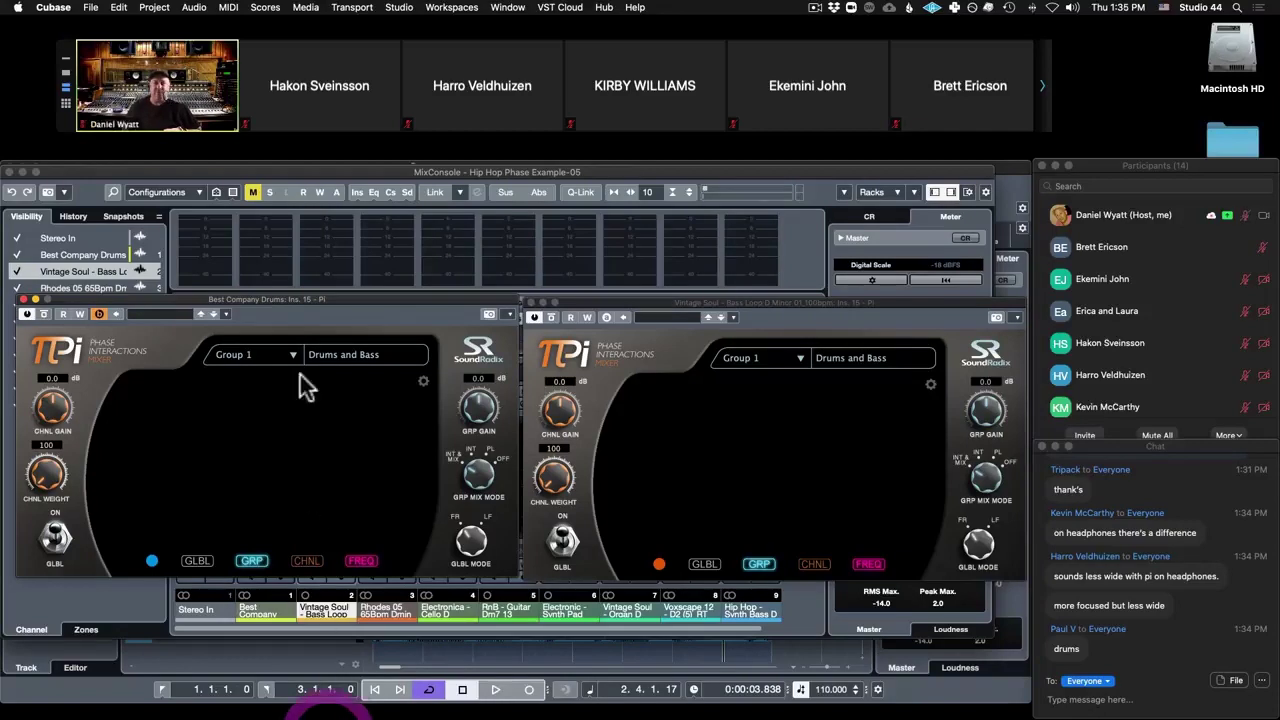
Step: Start playback and raise the drums Pi channel weight from 100 to 570
click(298, 302)
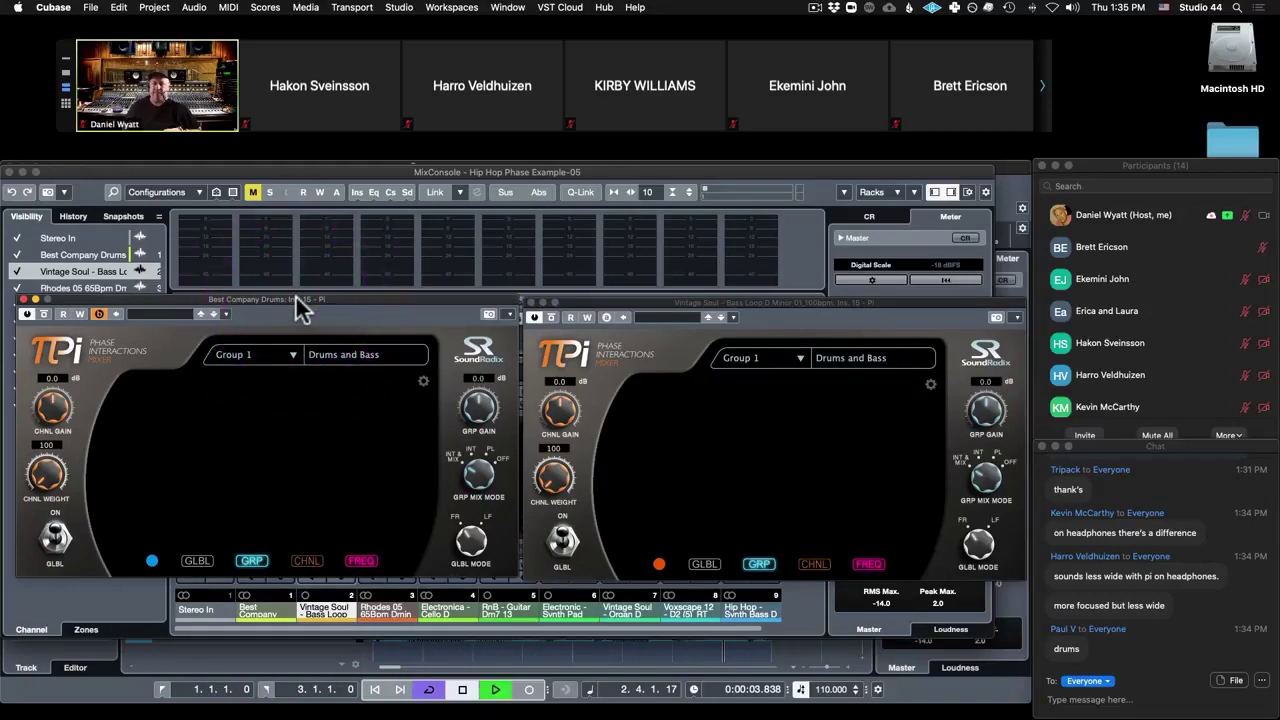
key(space)
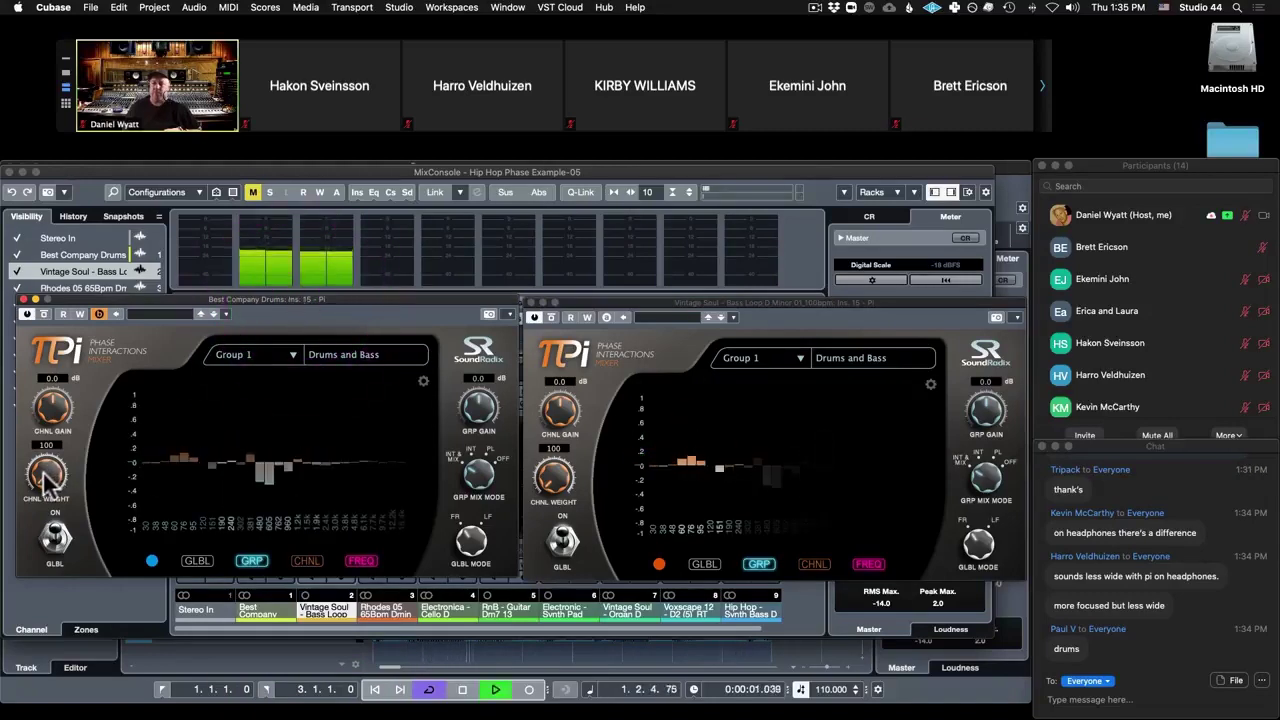
drag(44, 478, 54, 412)
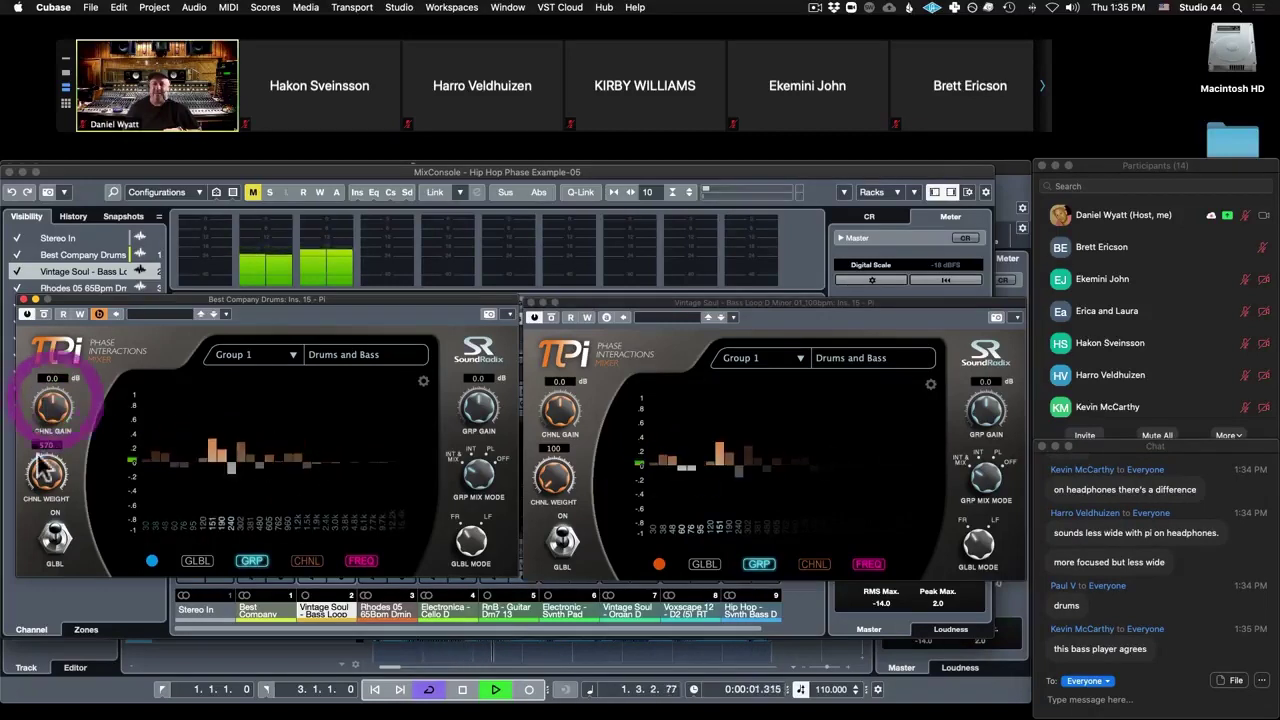
Step: Compare the sound by toggling Pi processing on and off several times, then stop playback
click(55, 541)
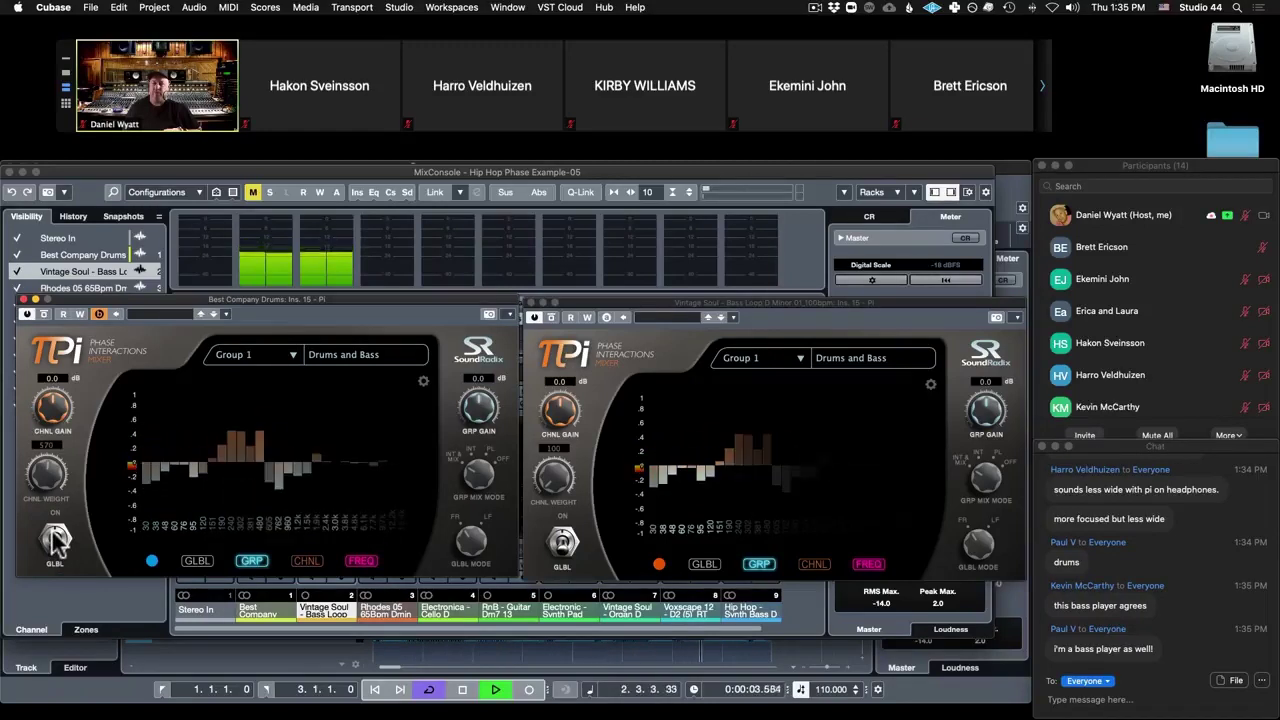
click(55, 540)
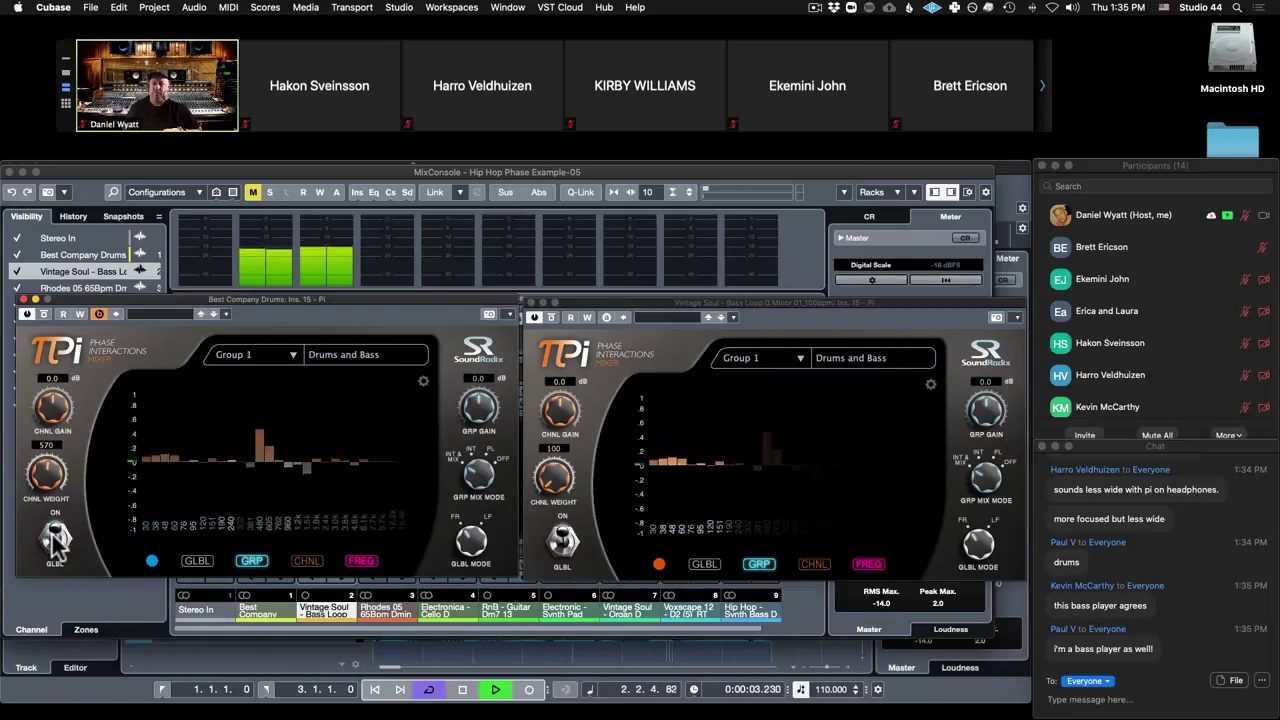
click(55, 540)
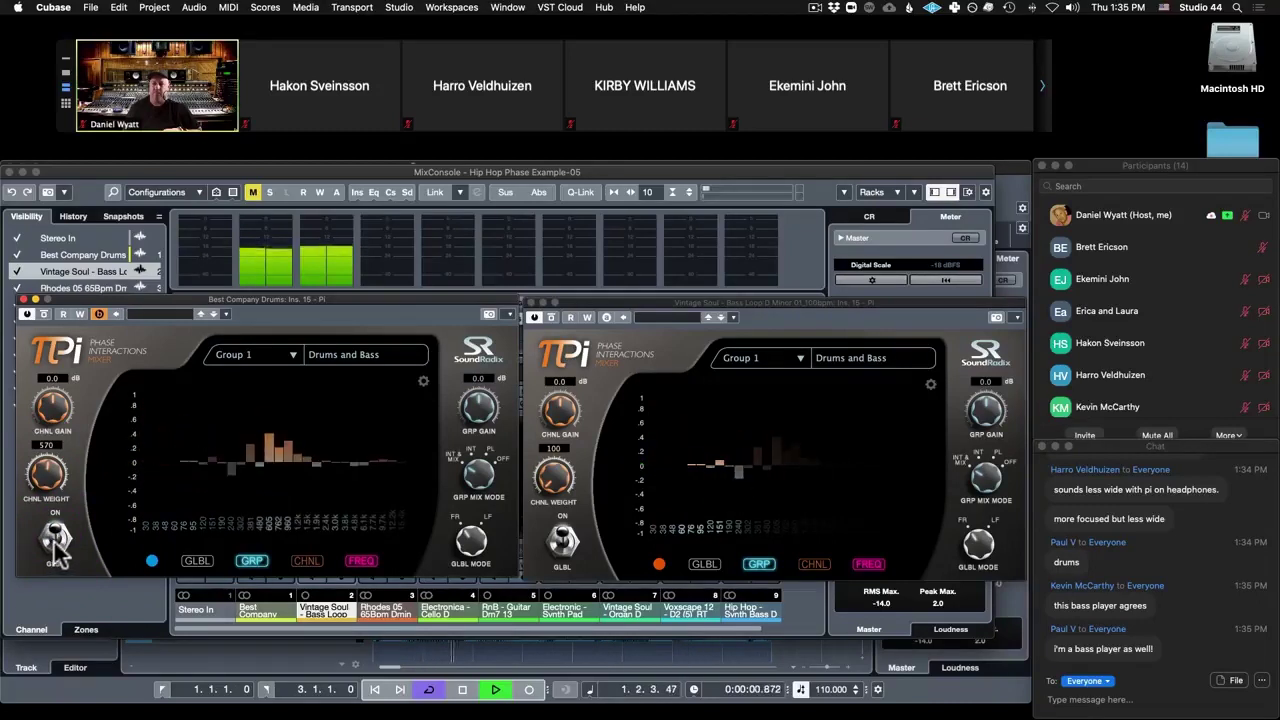
click(55, 540)
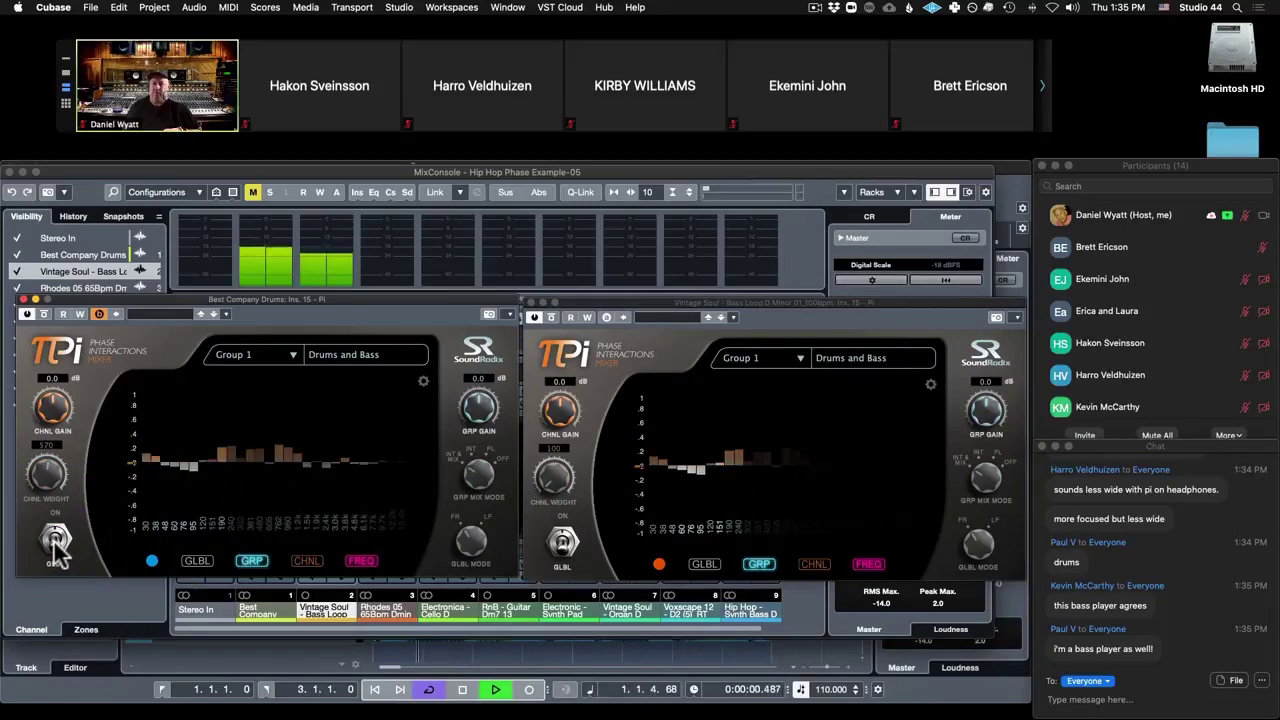
click(55, 540)
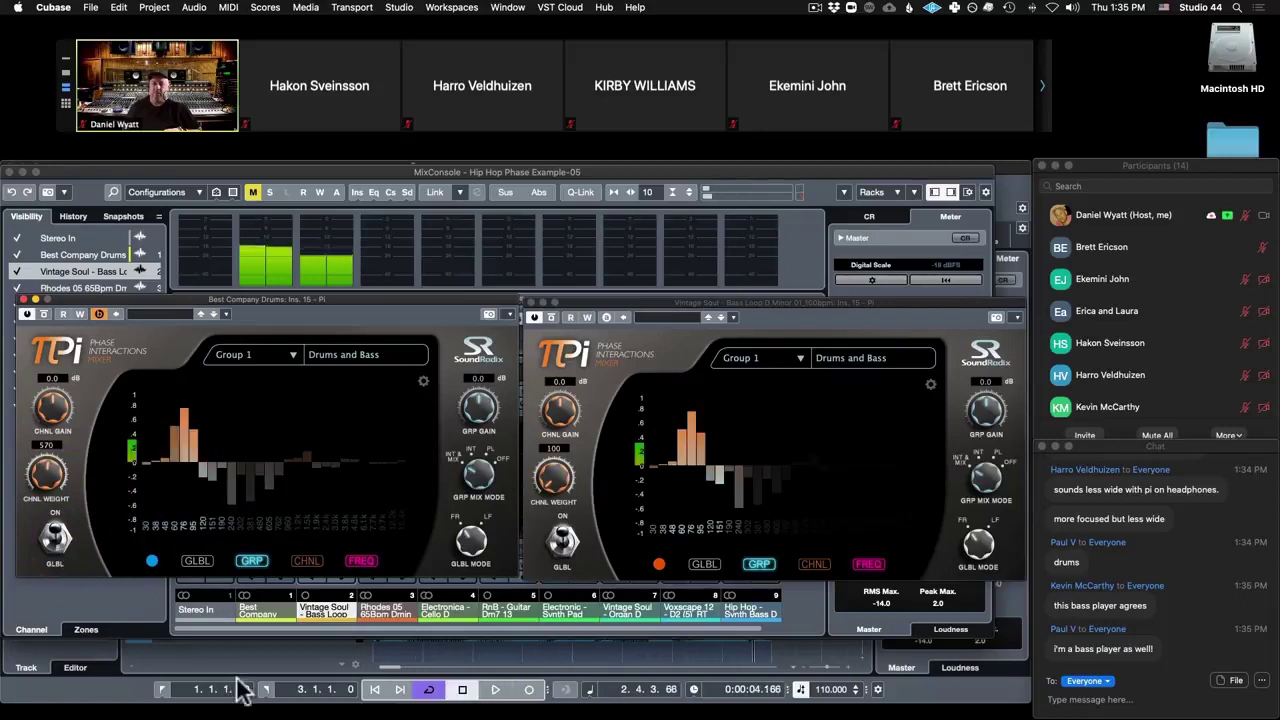
click(315, 700)
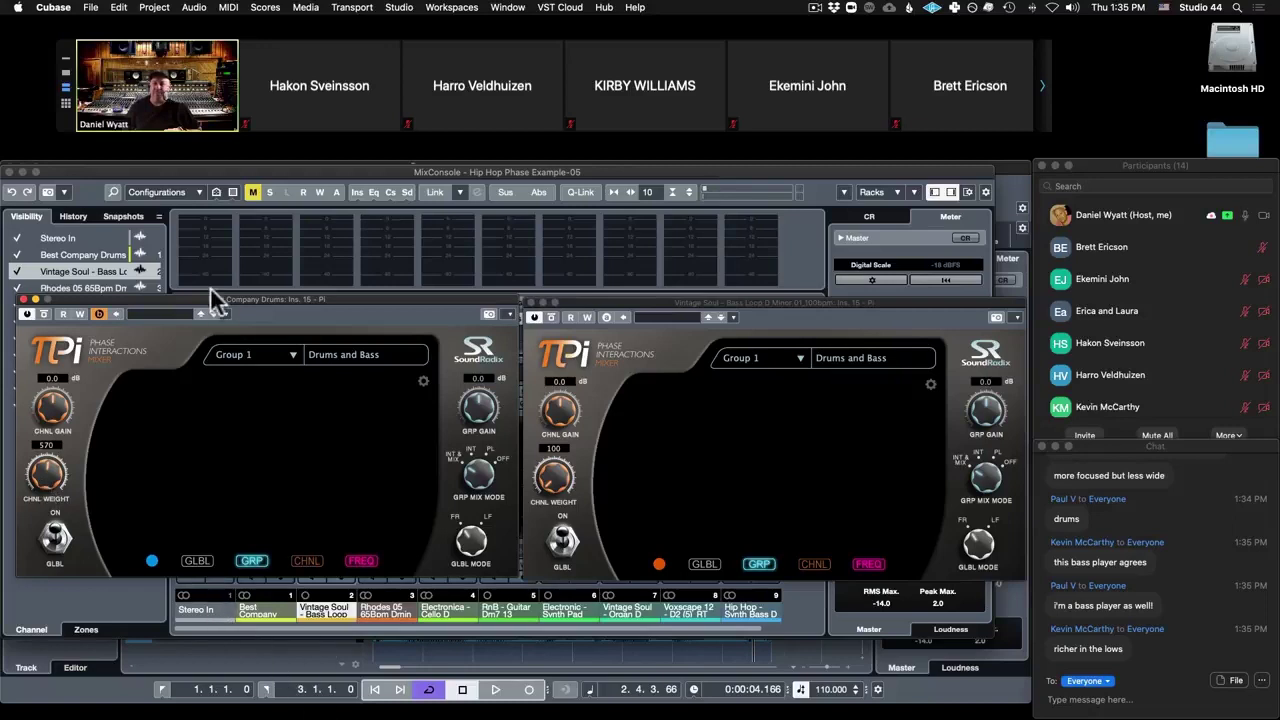
Step: Restart playback from the beginning and sweep the drums Pi channel weight to 630, then 560
click(277, 315)
click(374, 689)
click(309, 311)
key(space)
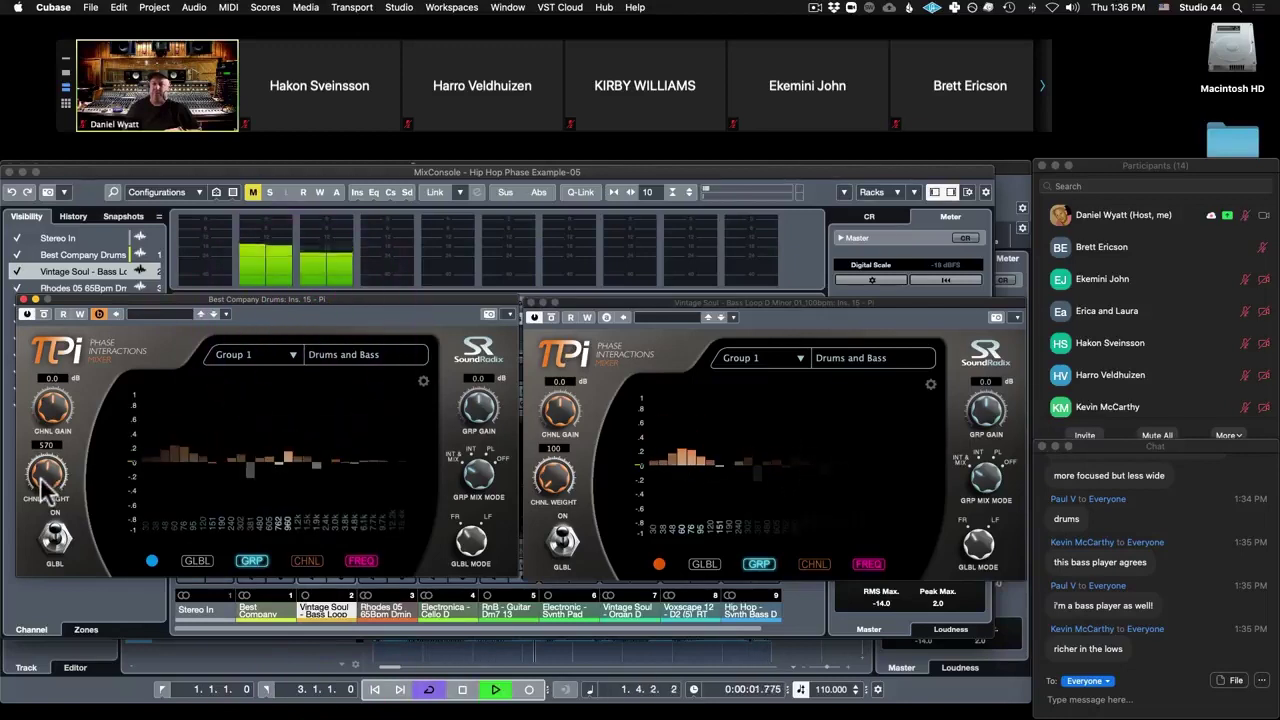
drag(48, 488, 62, 405)
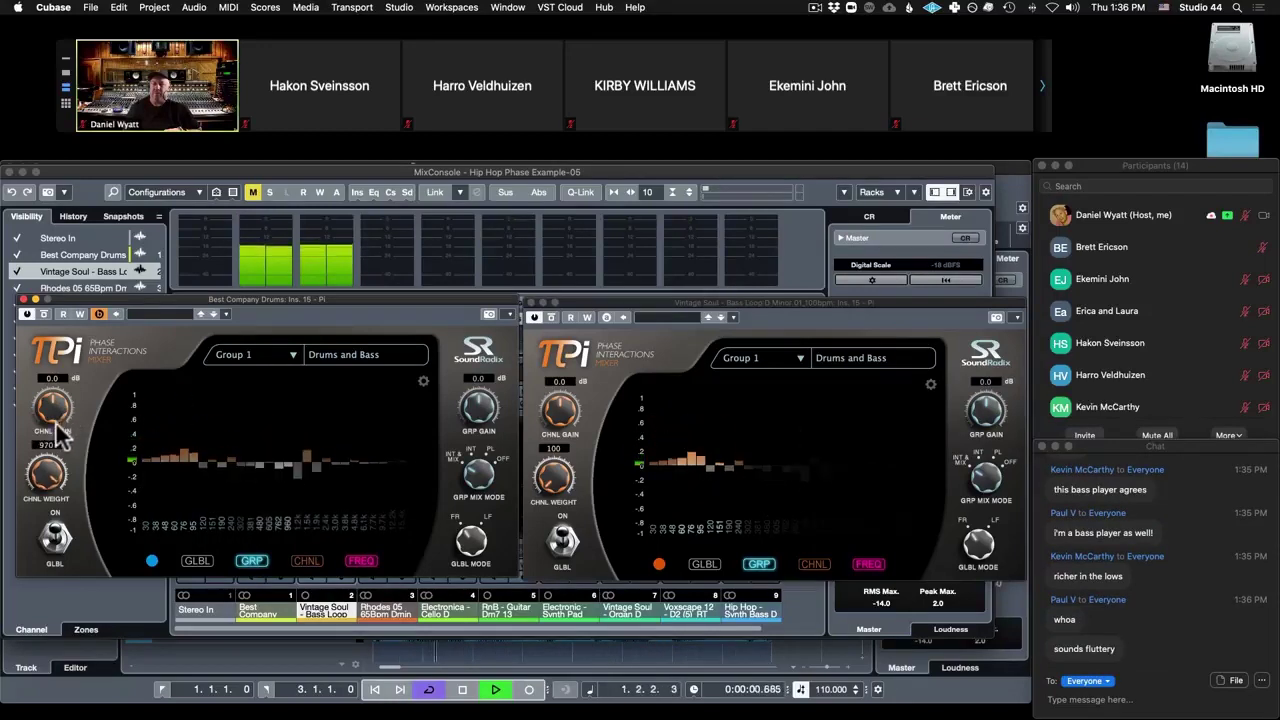
mouse_move(47, 453)
mouse_down()
mouse_move(35, 482)
mouse_move(44, 570)
mouse_move(24, 460)
mouse_move(28, 470)
mouse_up()
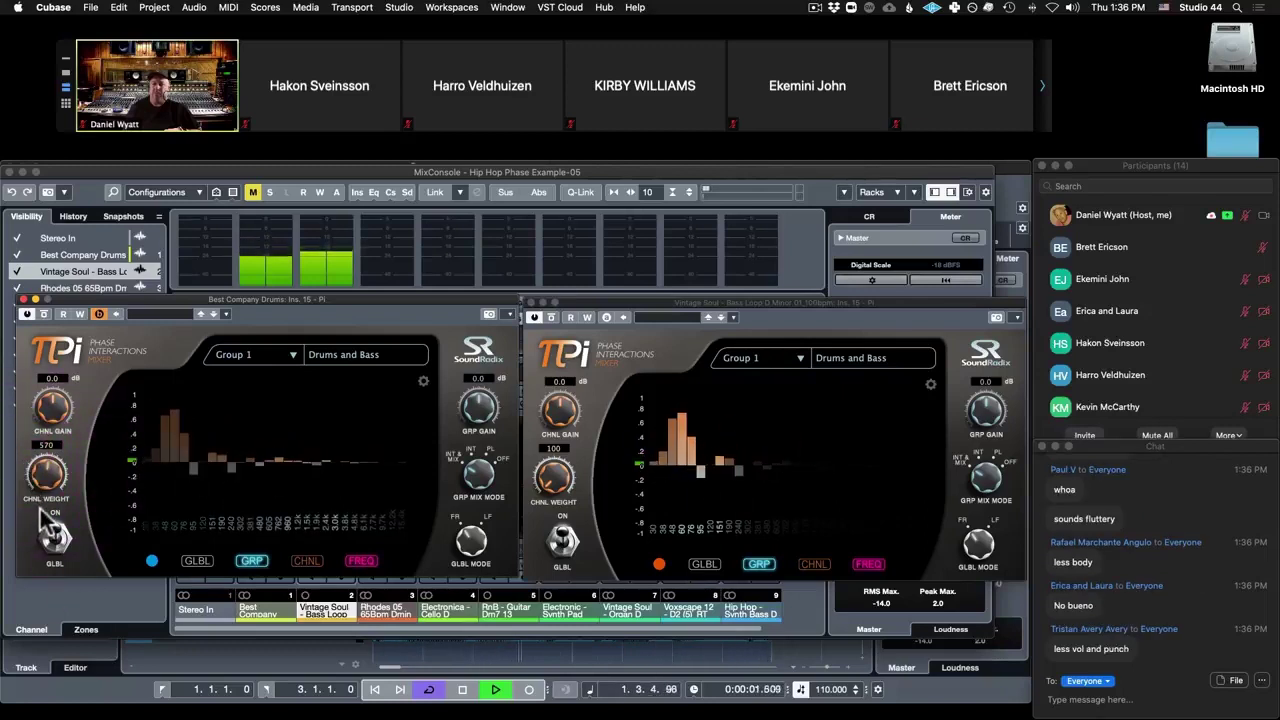
Step: Stop playback, leaving the drums Pi channel weight at 570
key(space)
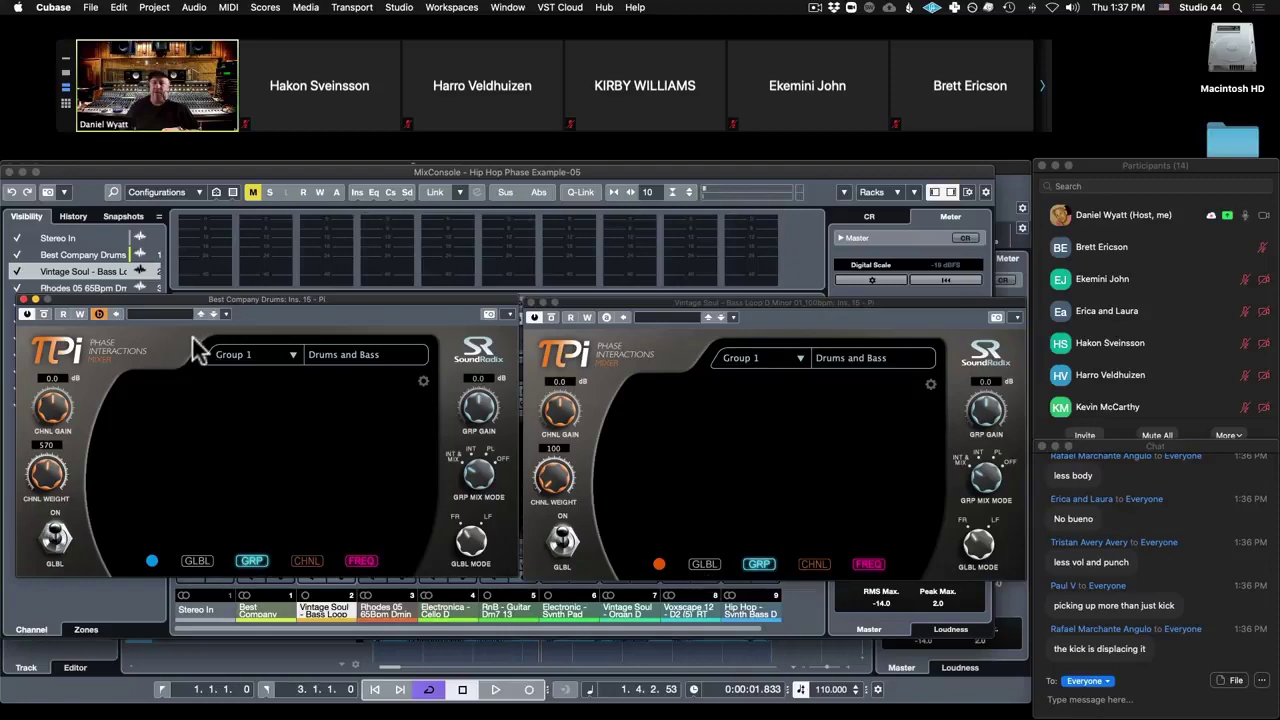
key(ctrl+Up)
click(686, 523)
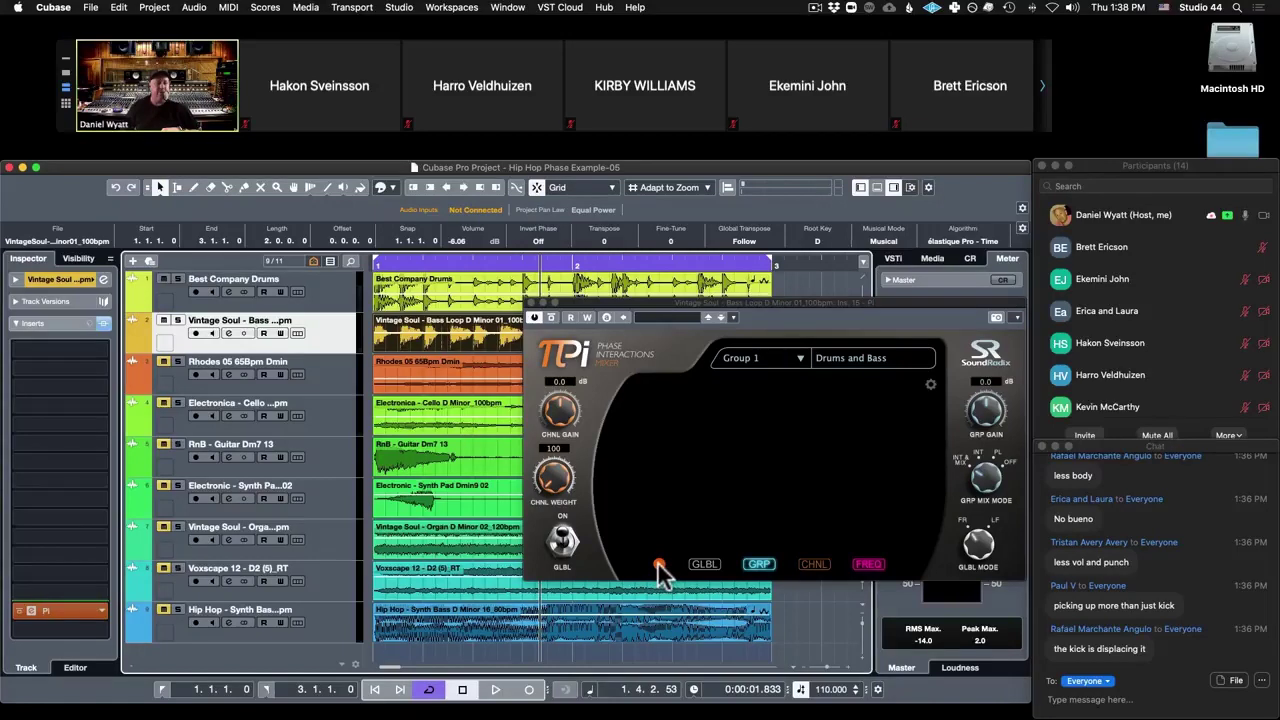
click(300, 286)
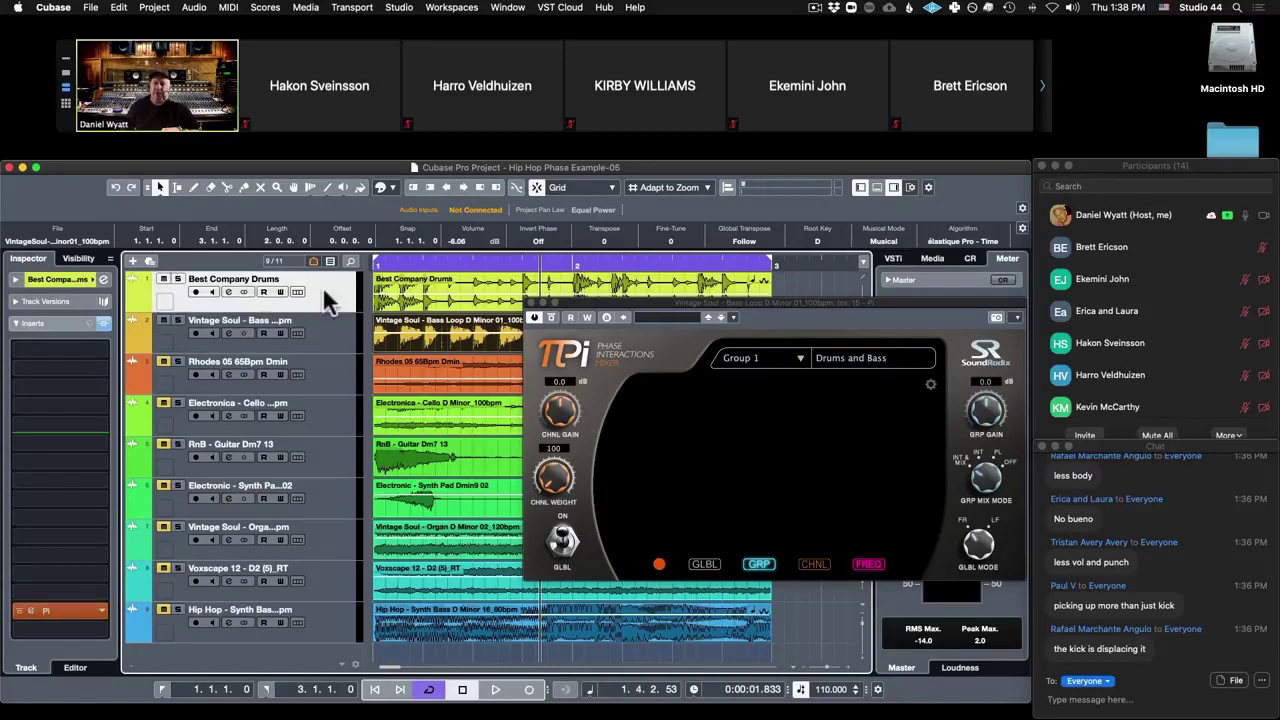
click(65, 612)
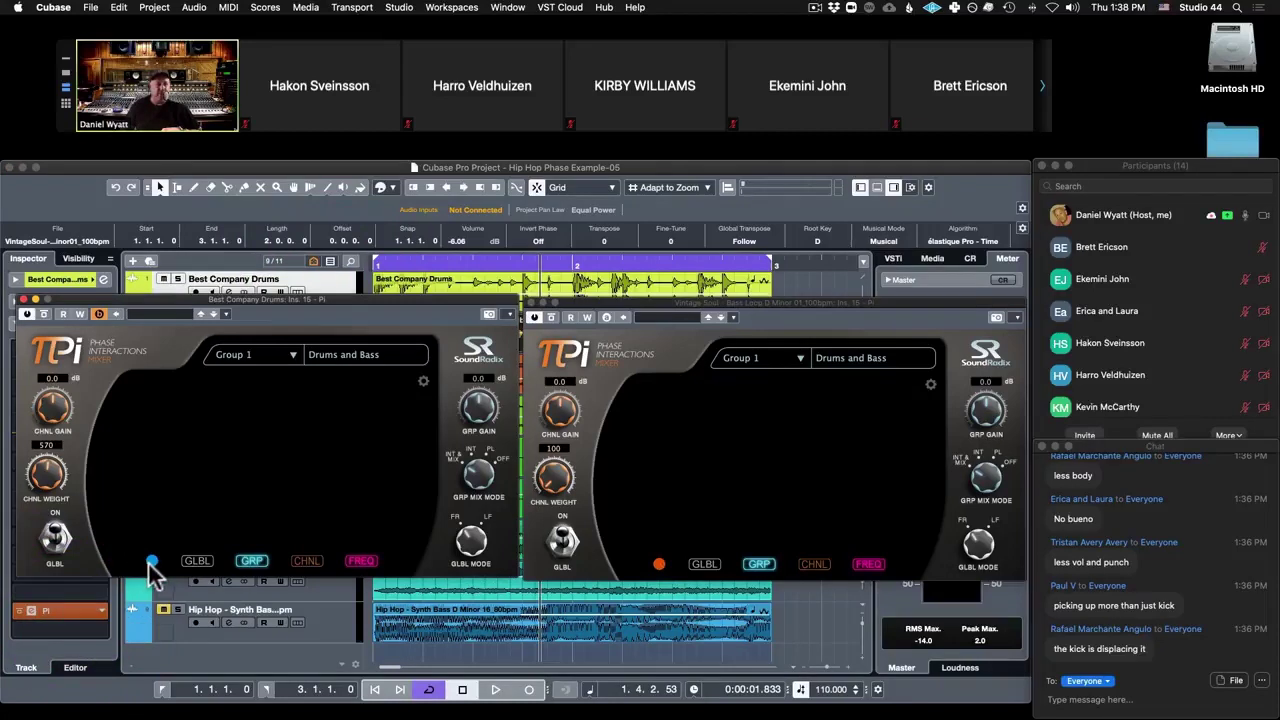
click(24, 302)
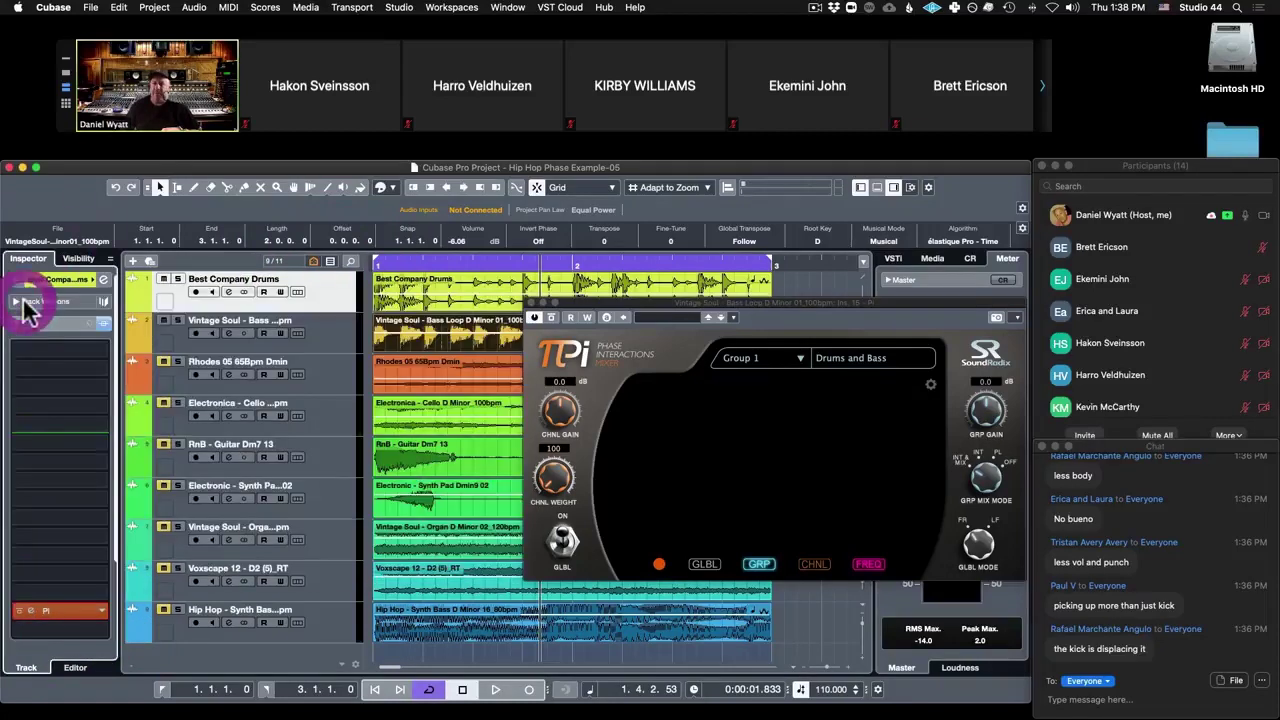
click(320, 374)
click(58, 610)
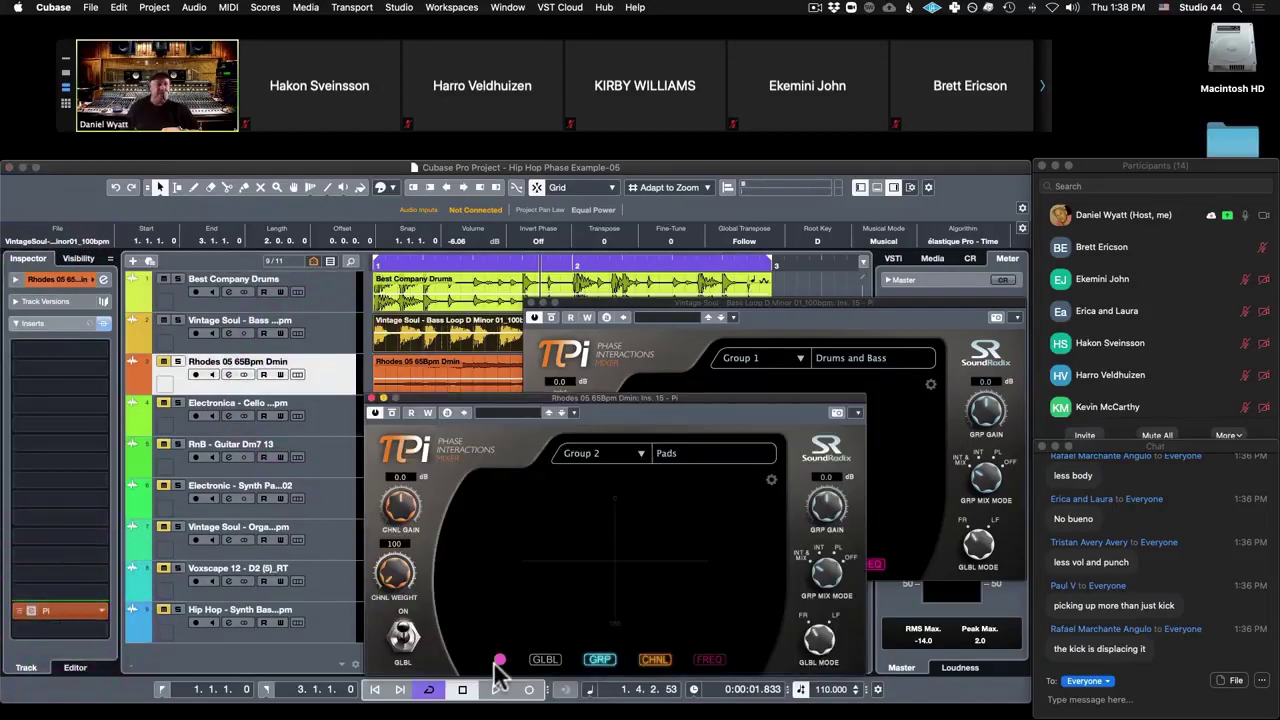
click(371, 397)
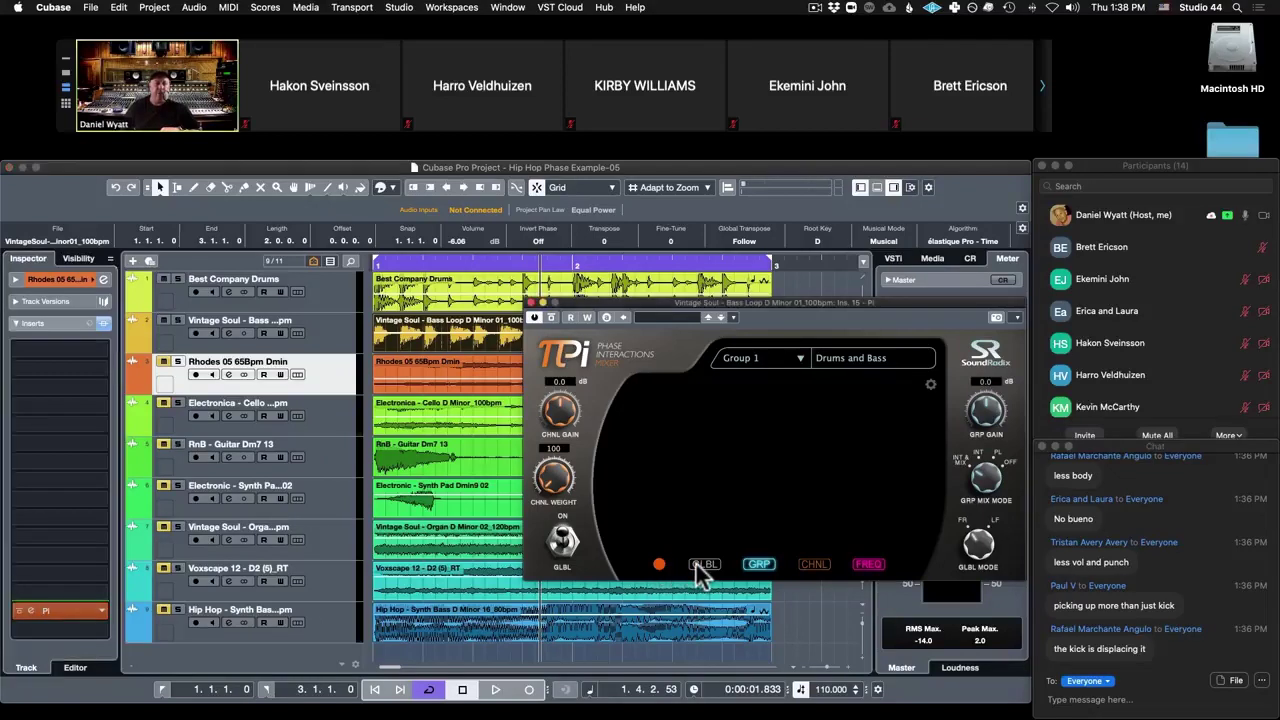
Step: Switch the bass Pi meter to global view and place its window beside the track list
click(700, 565)
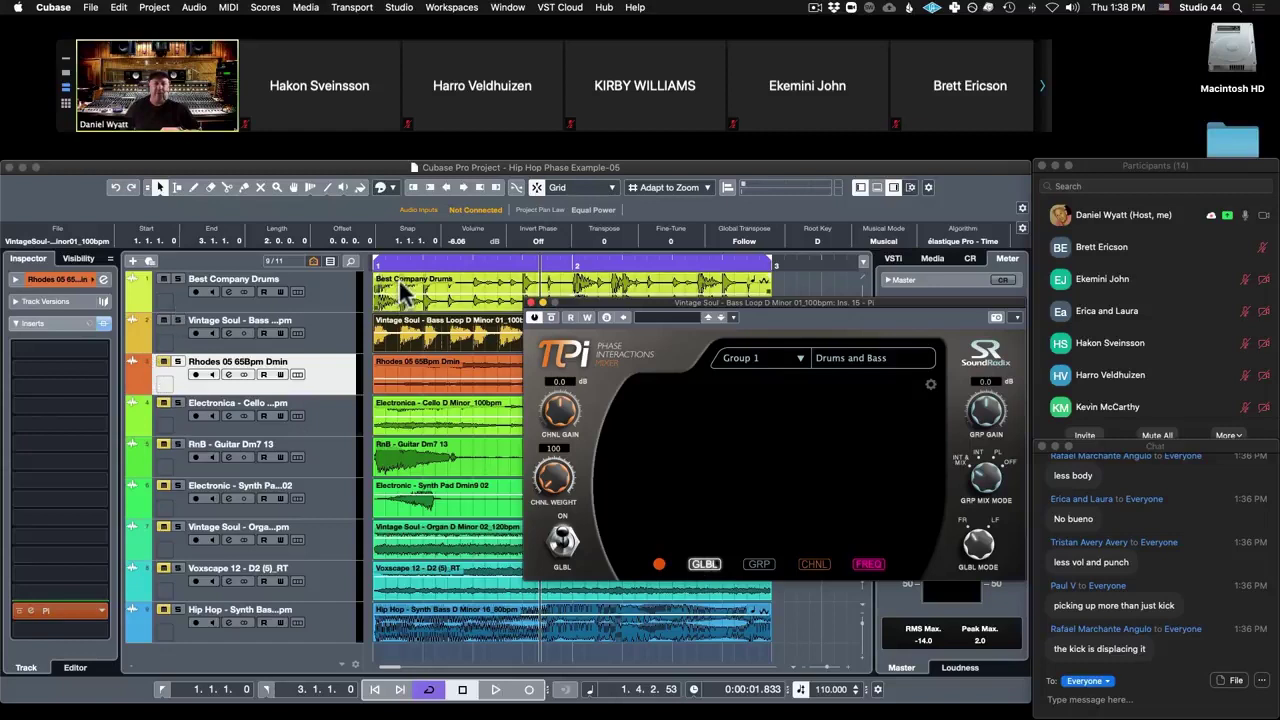
drag(610, 303, 425, 373)
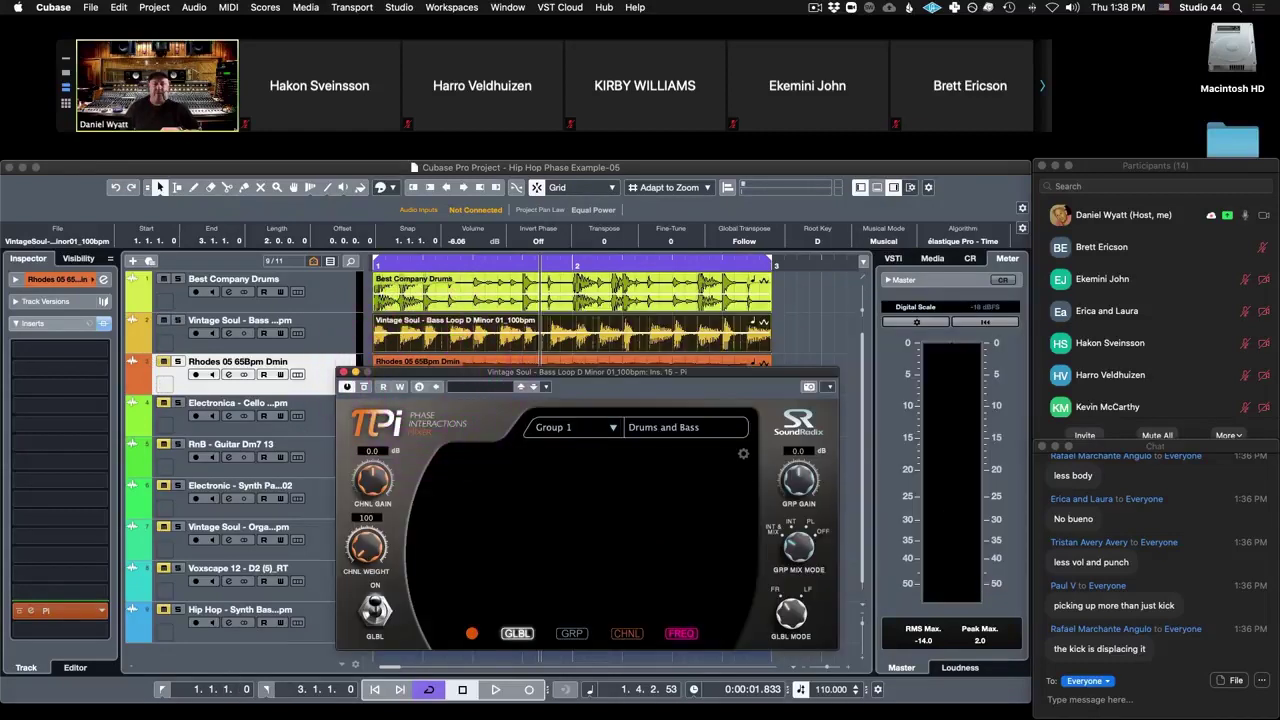
click(378, 168)
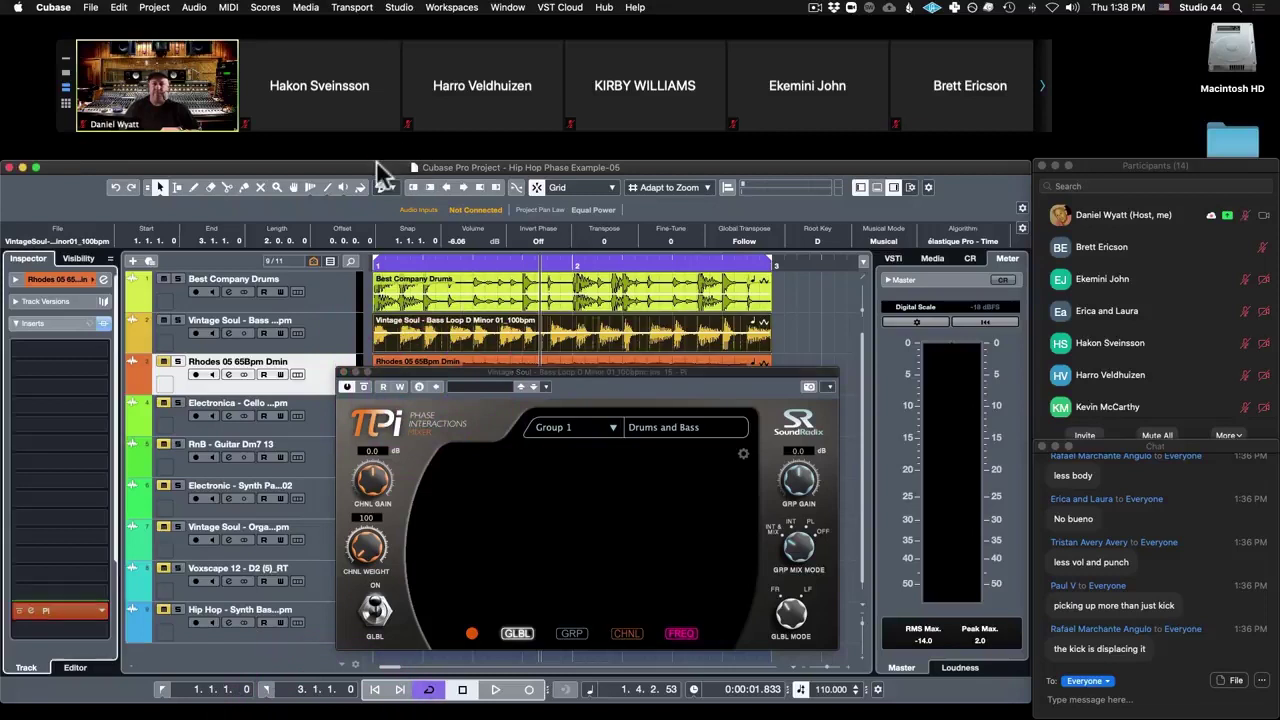
Step: Start playback and switch Pi's global processing off and back on
key(space)
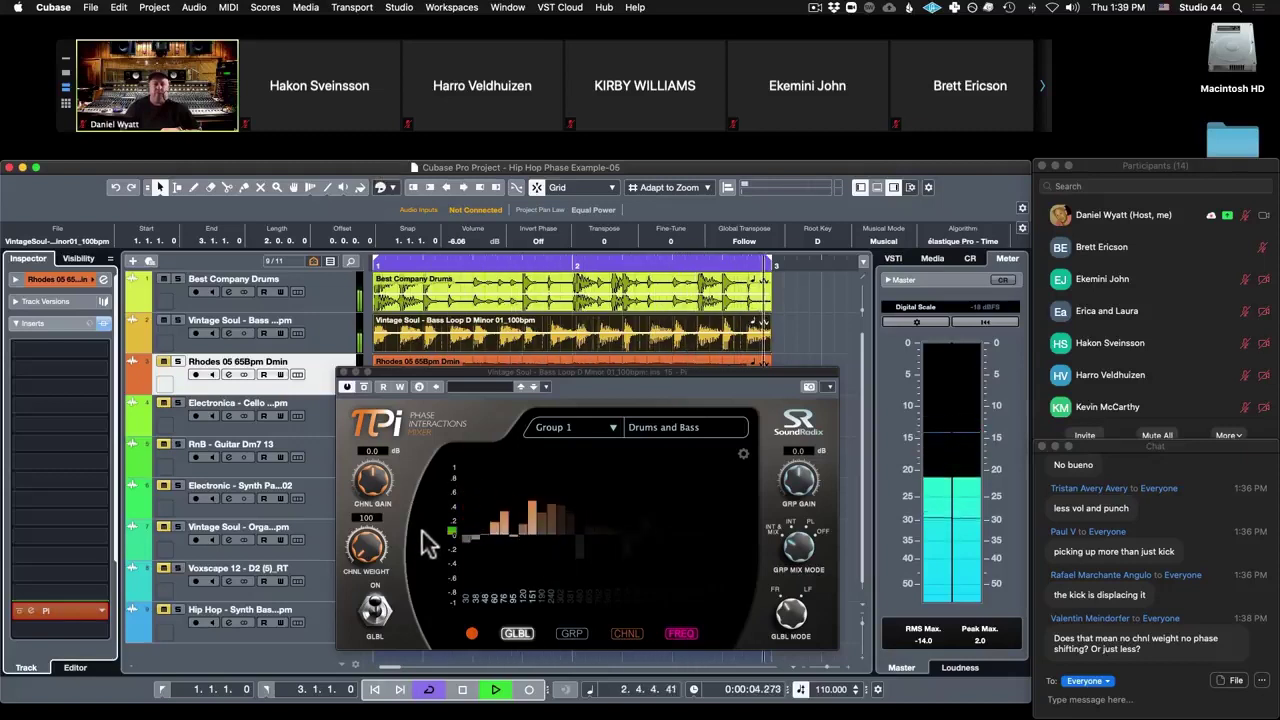
click(375, 612)
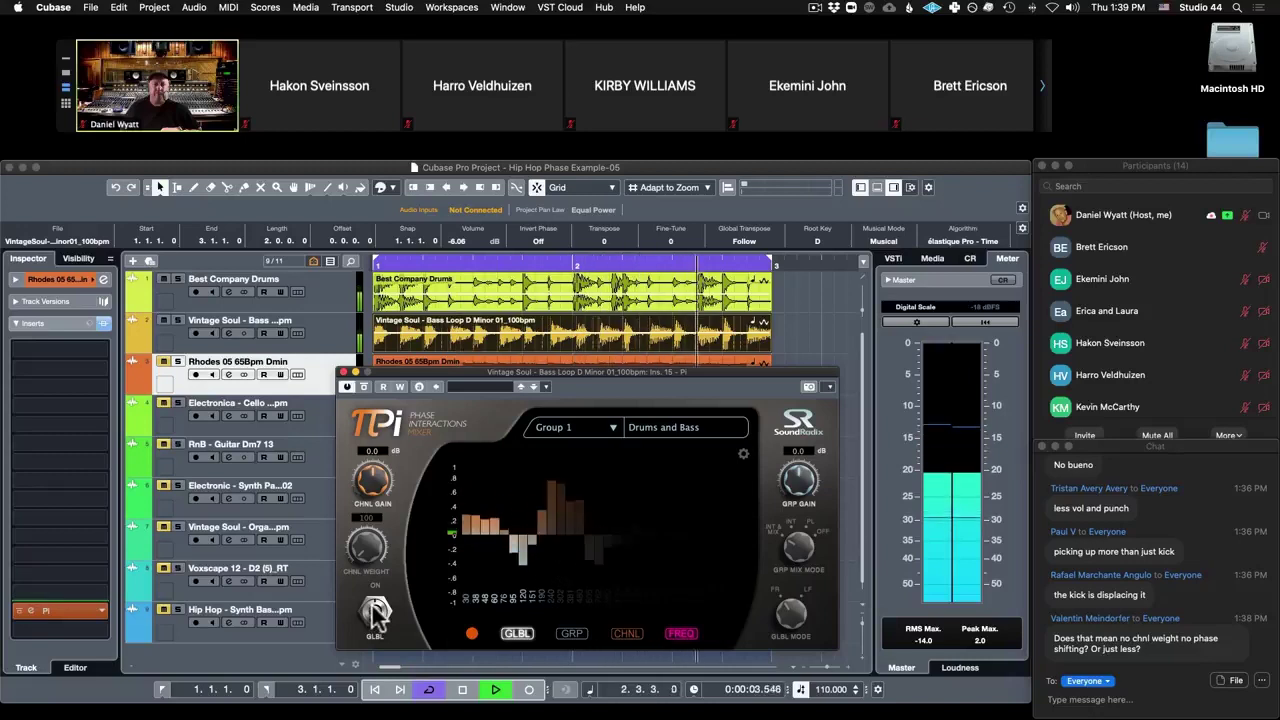
click(375, 612)
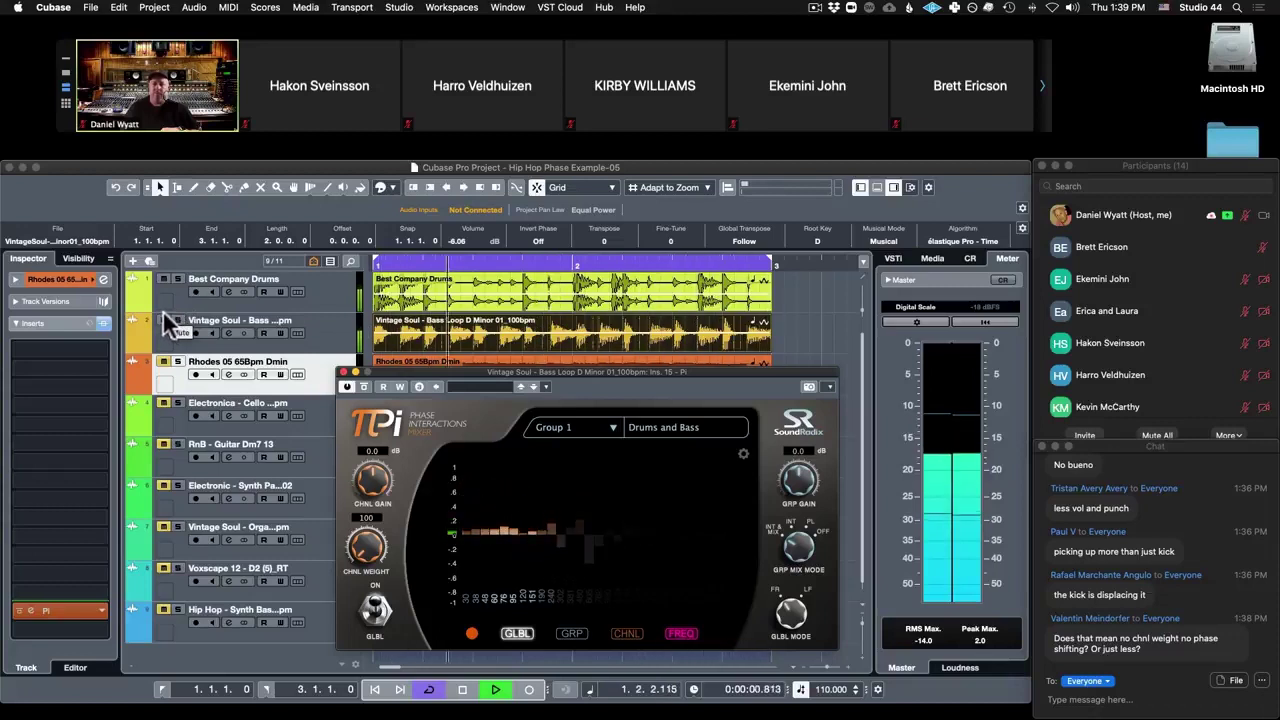
Step: Mute and unmute the Best Company Drums track, then stop playback
click(163, 280)
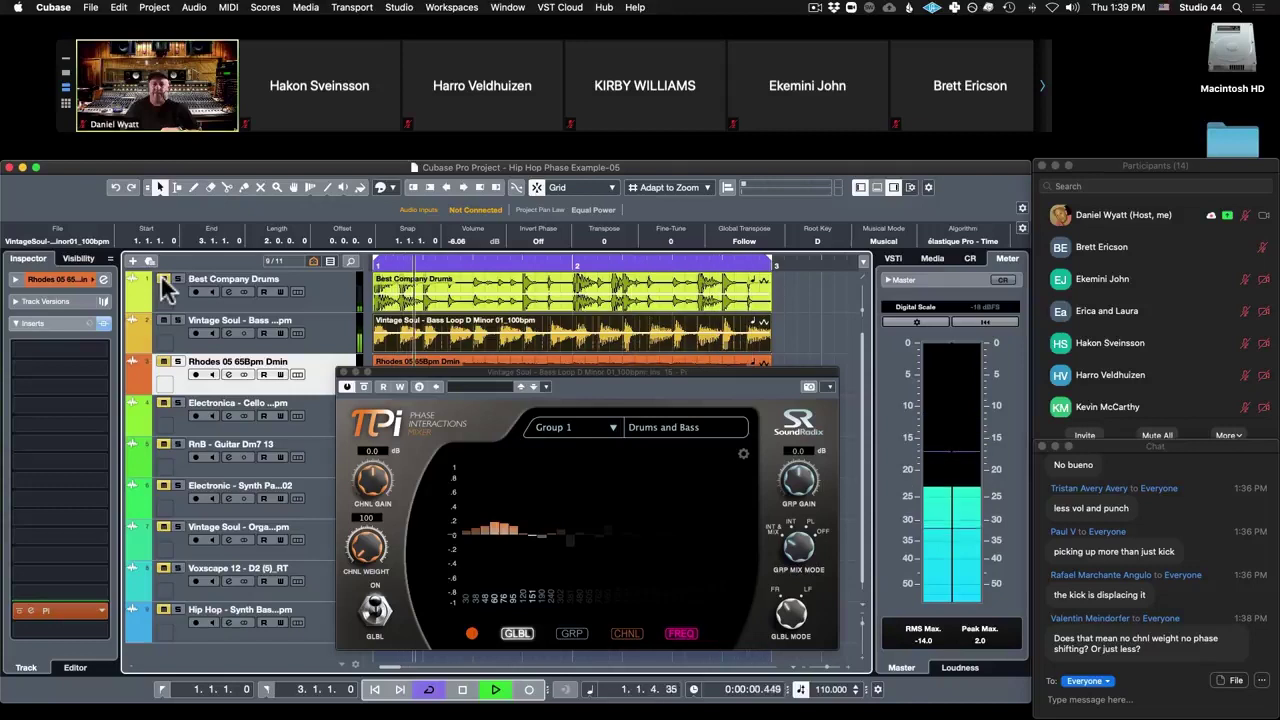
click(163, 280)
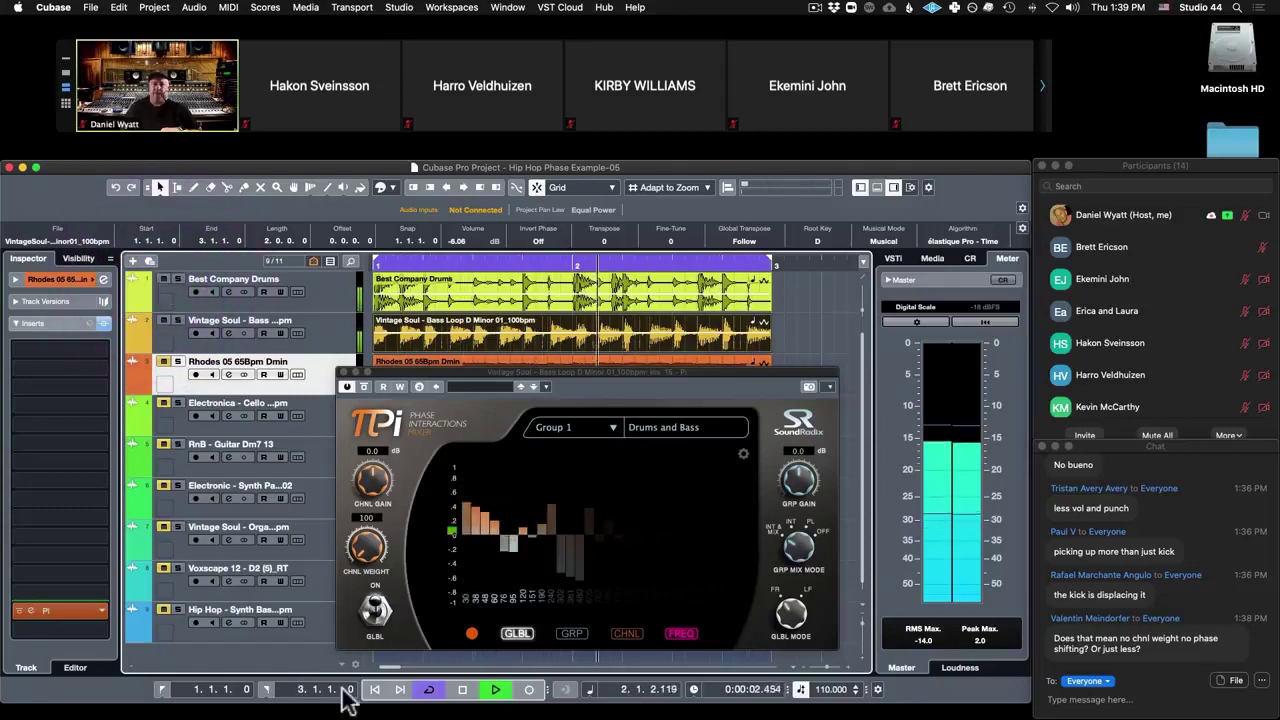
click(462, 689)
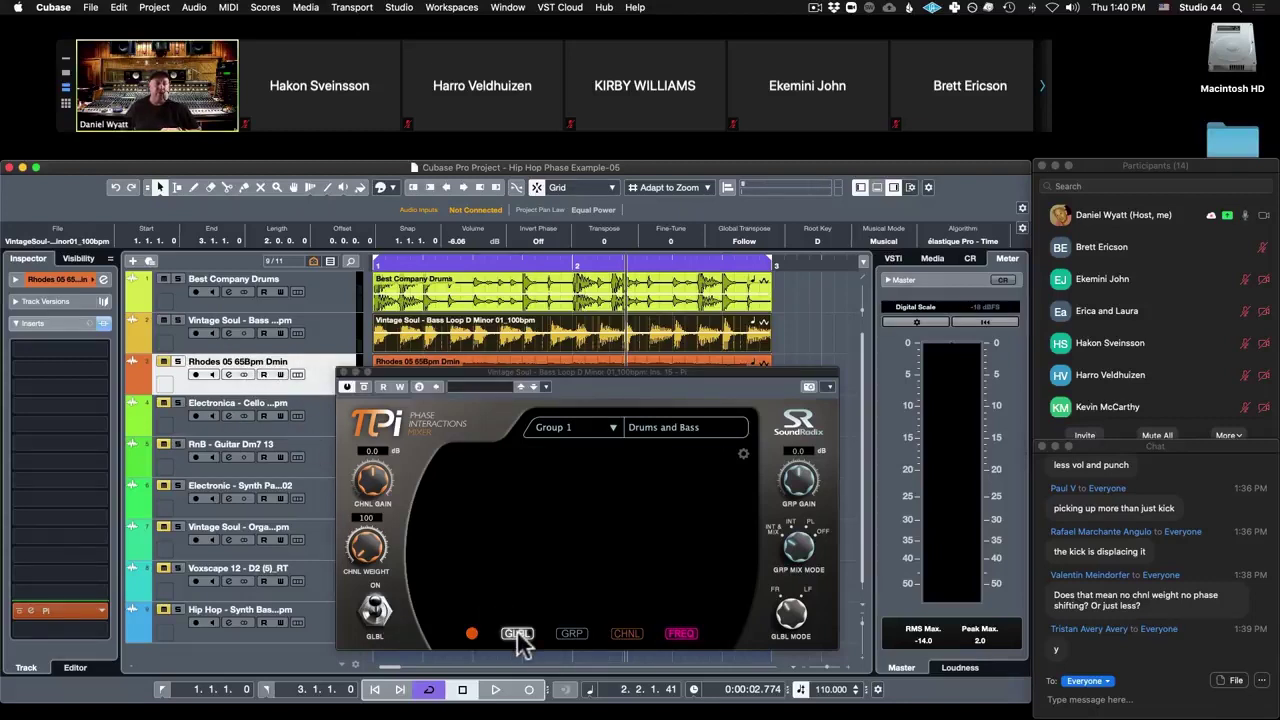
Step: Start playback of the project with the bass Pi window open
click(618, 377)
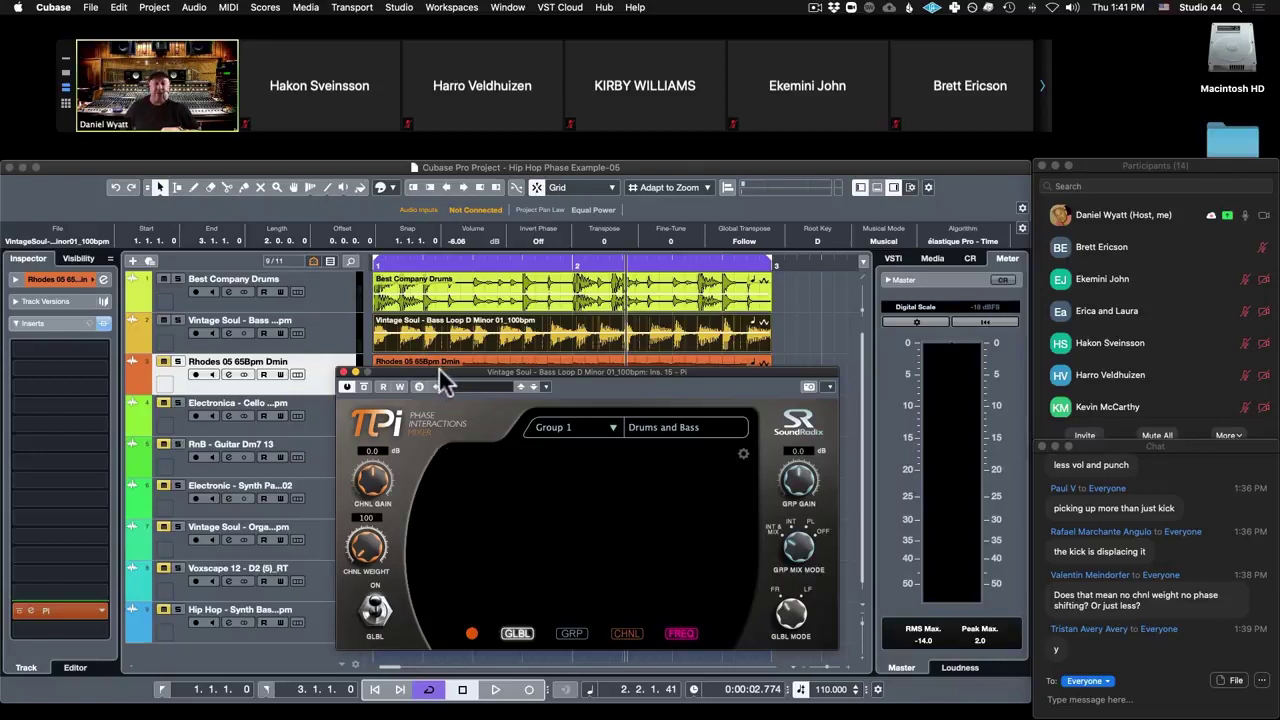
click(380, 168)
key(space)
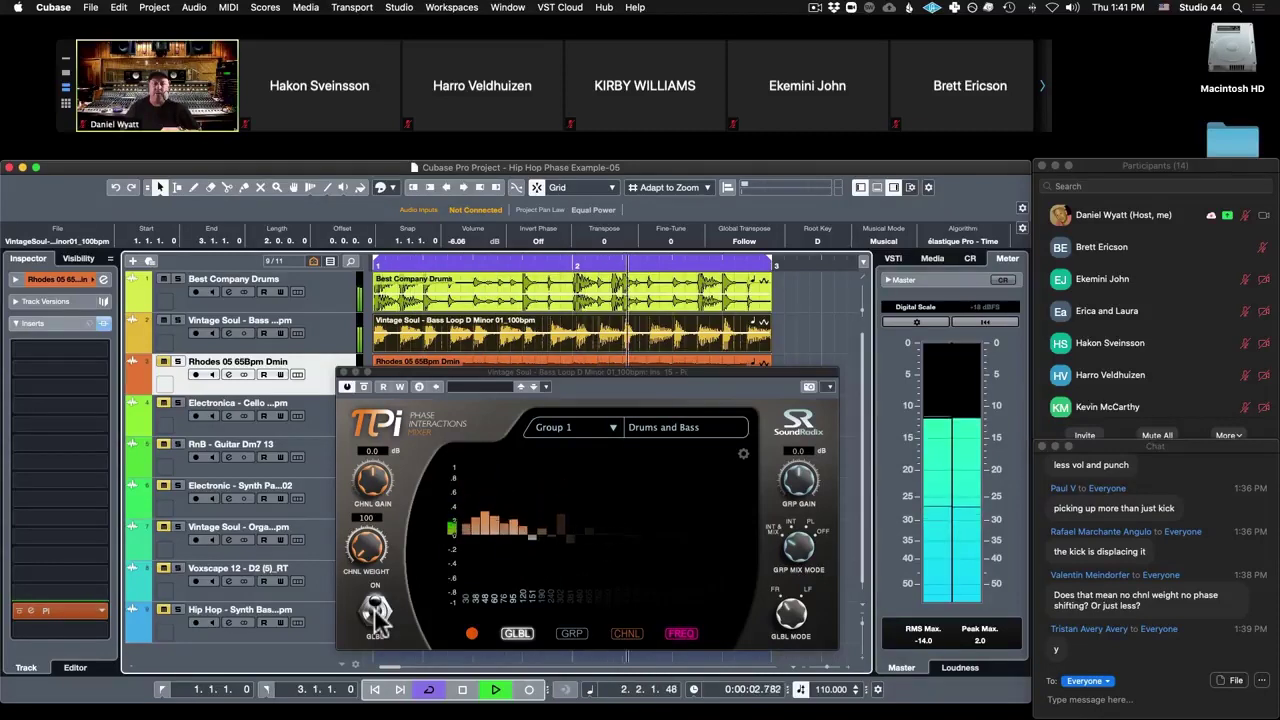
Step: Compare Pi's global processing off and on several times, ending on, then stop playback
click(376, 612)
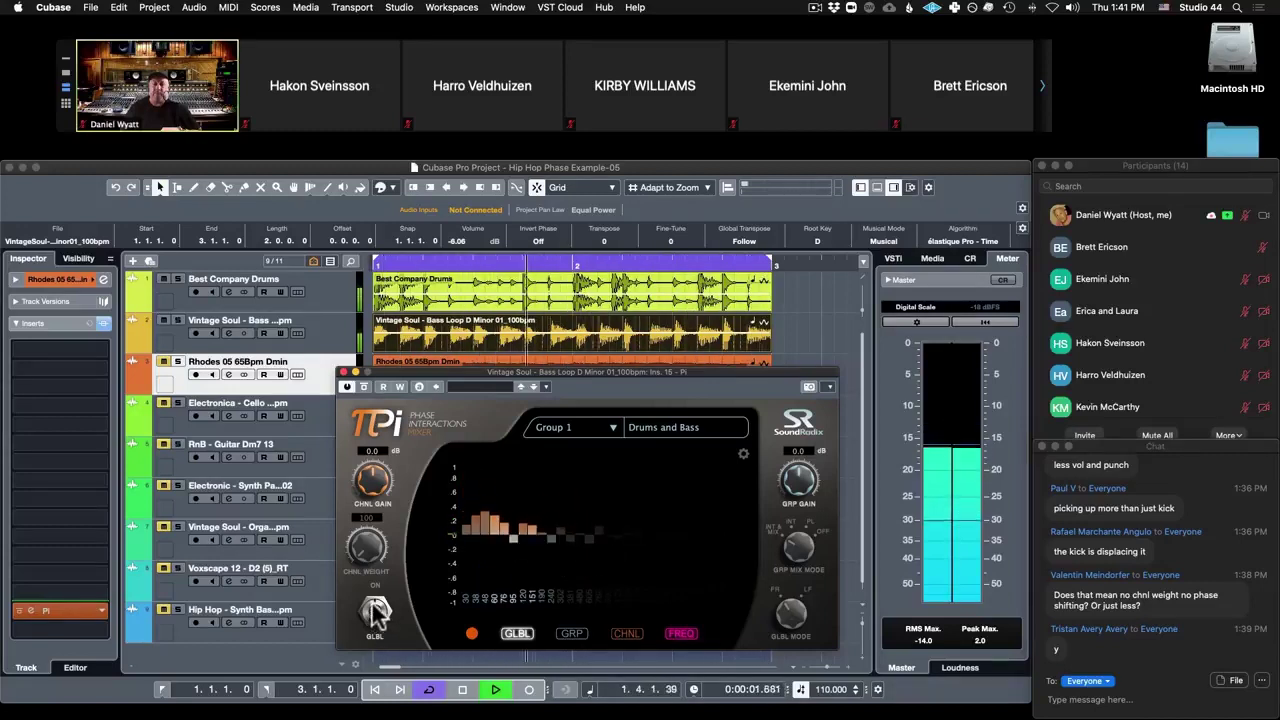
click(375, 608)
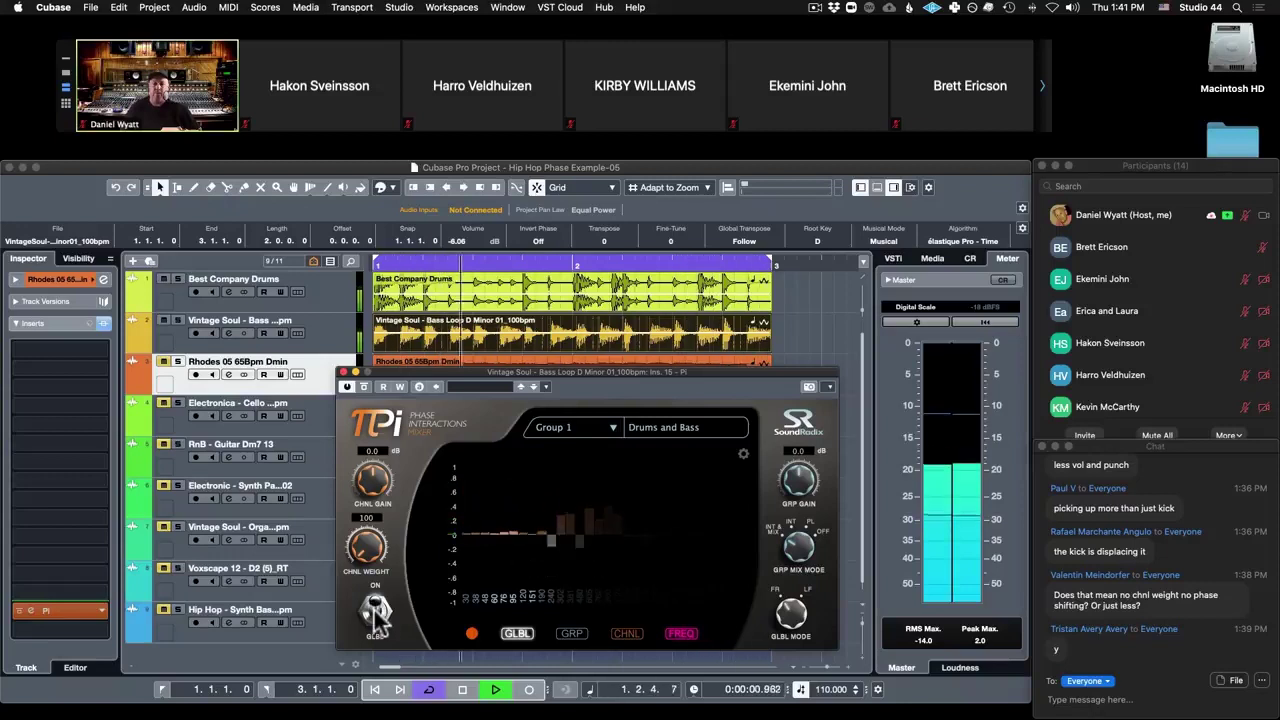
click(377, 615)
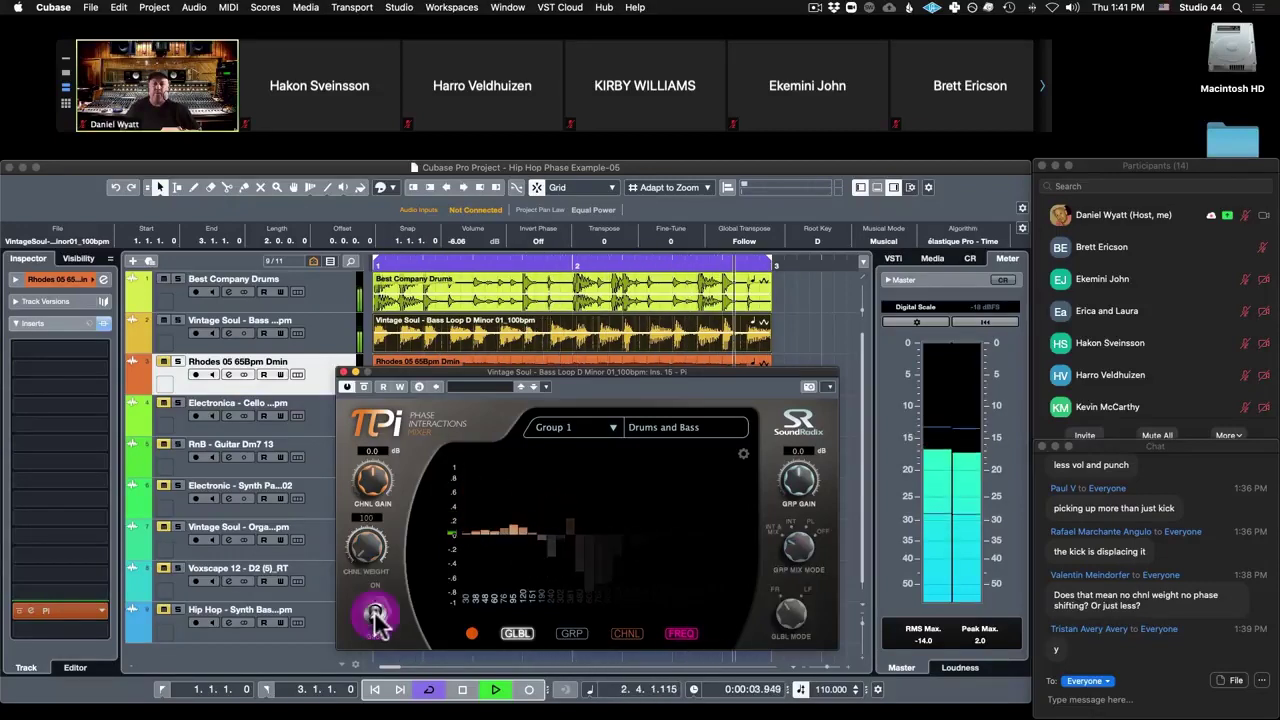
click(377, 615)
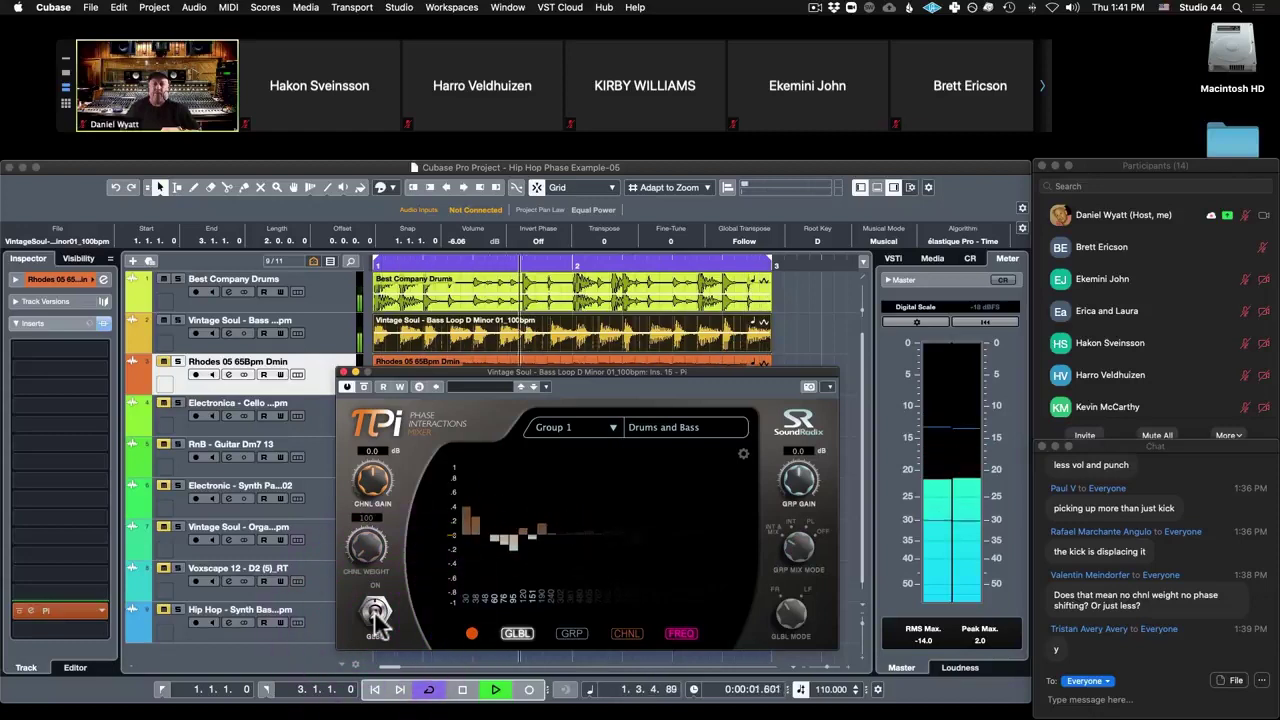
click(377, 615)
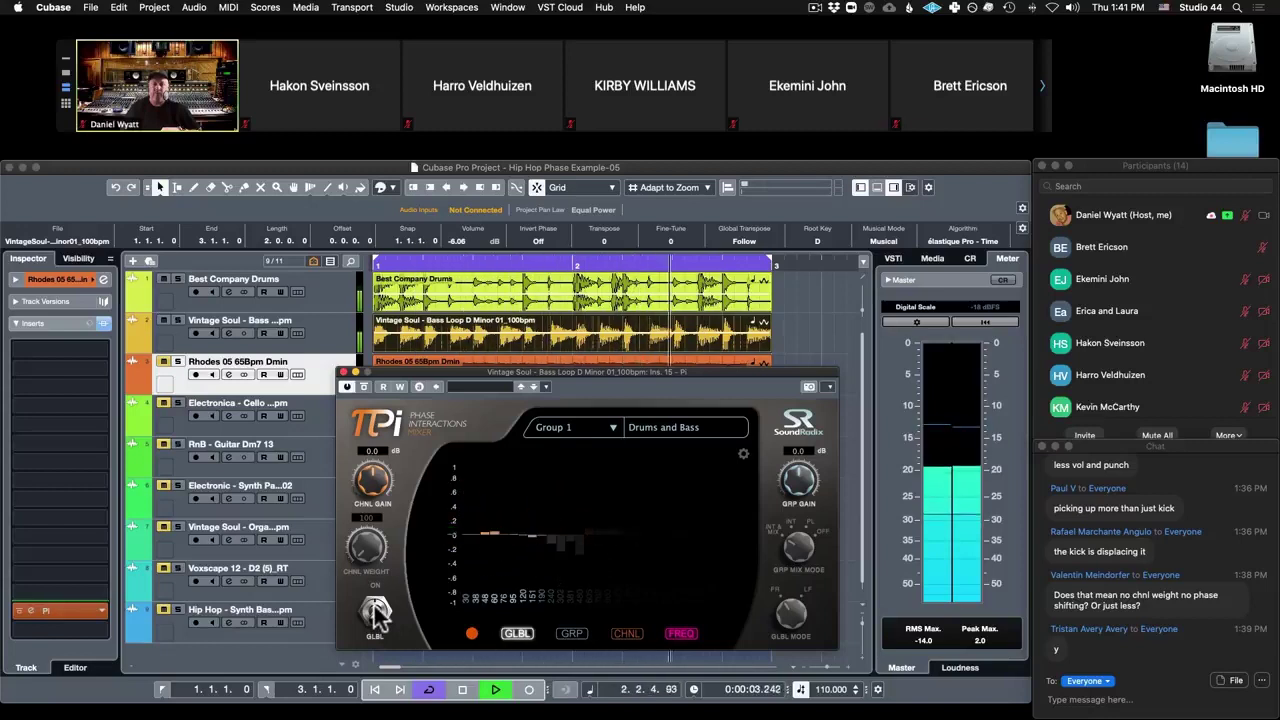
click(377, 613)
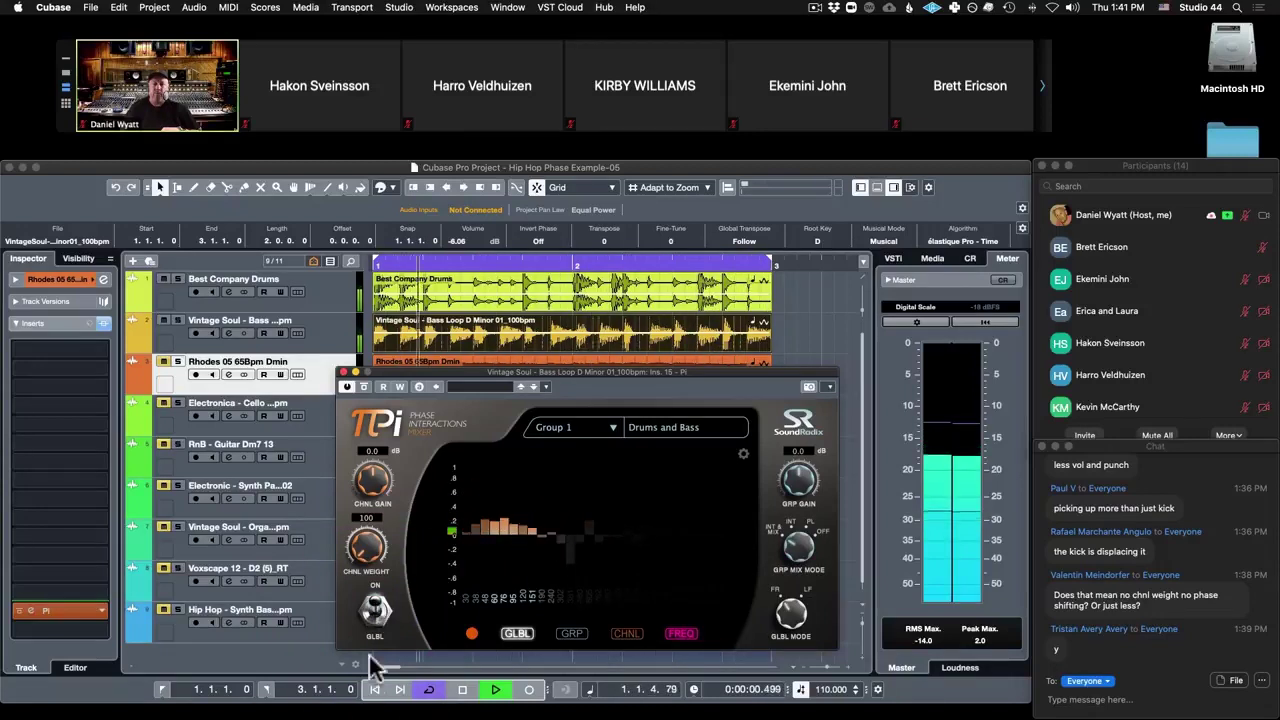
click(462, 689)
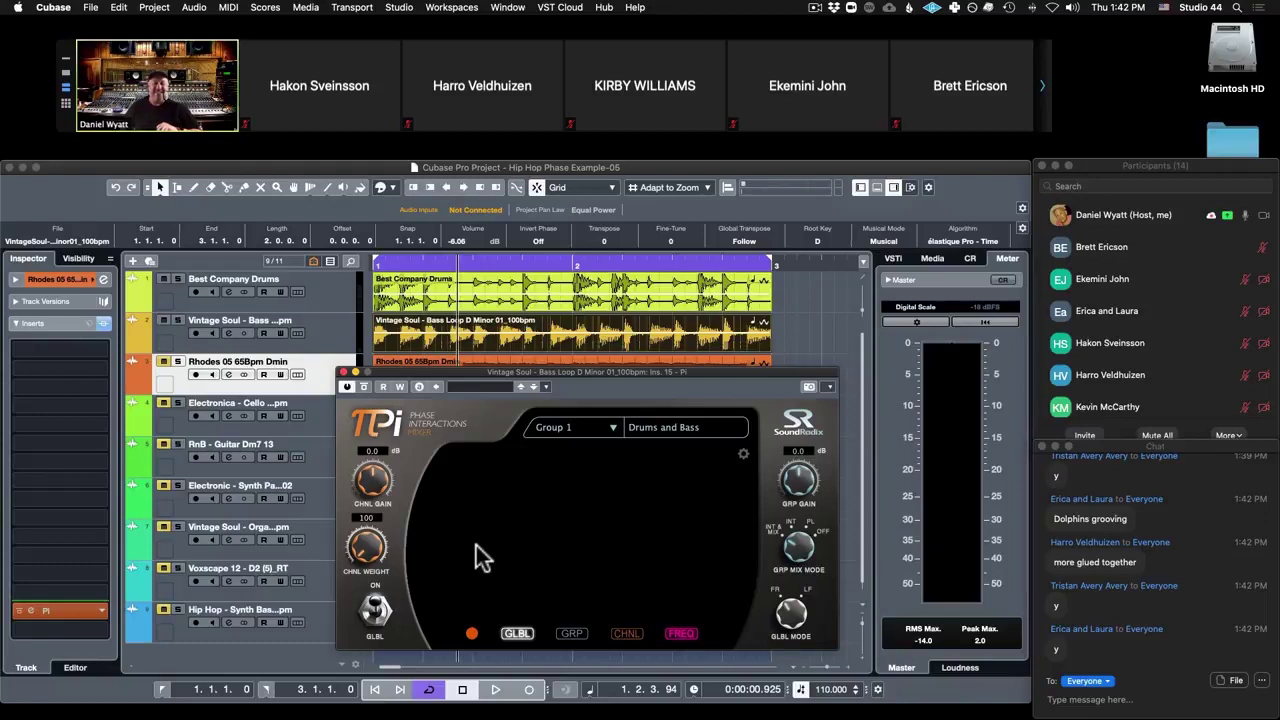
Step: Step the bass Pi correlation meter through group, global, channel and frequency views
click(572, 636)
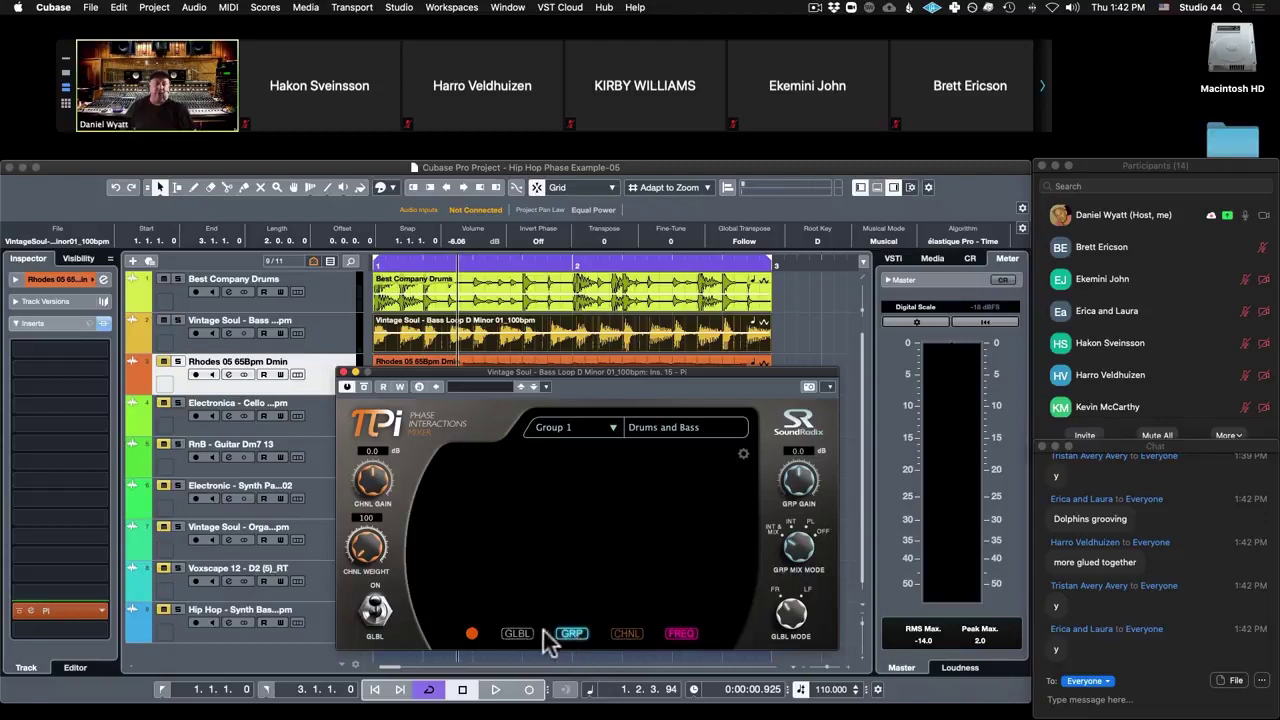
click(516, 633)
click(626, 633)
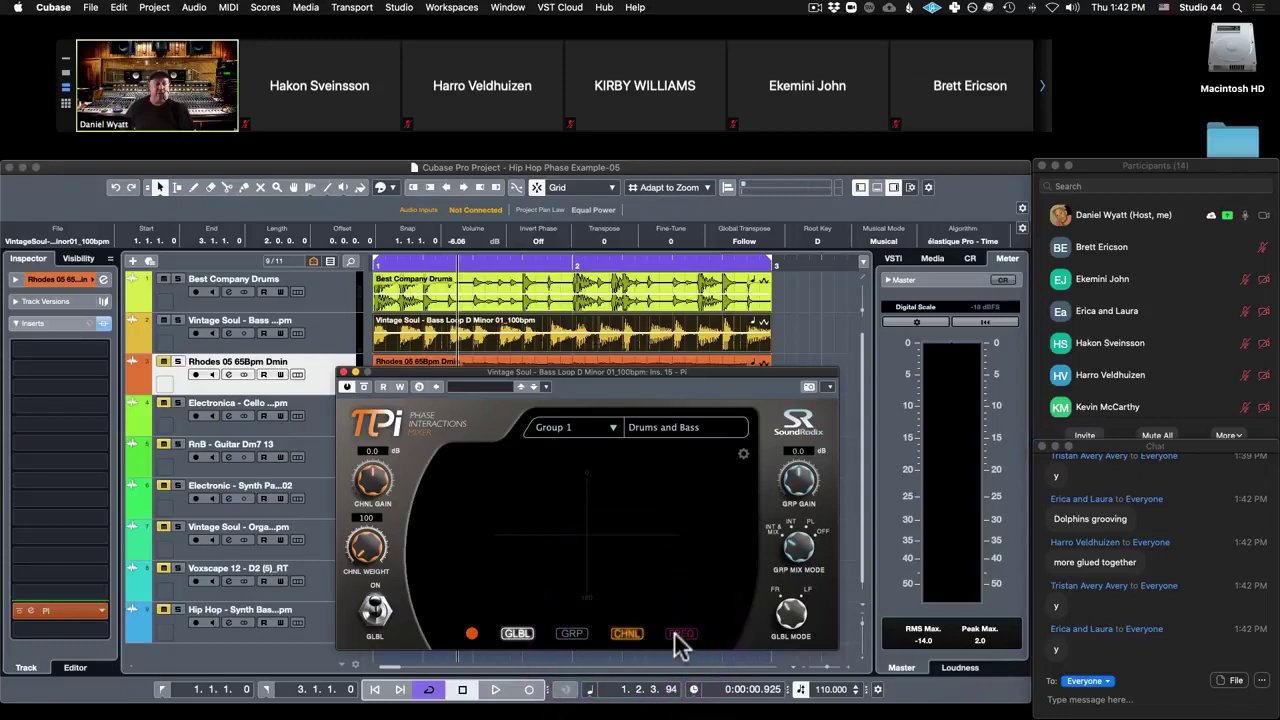
click(676, 633)
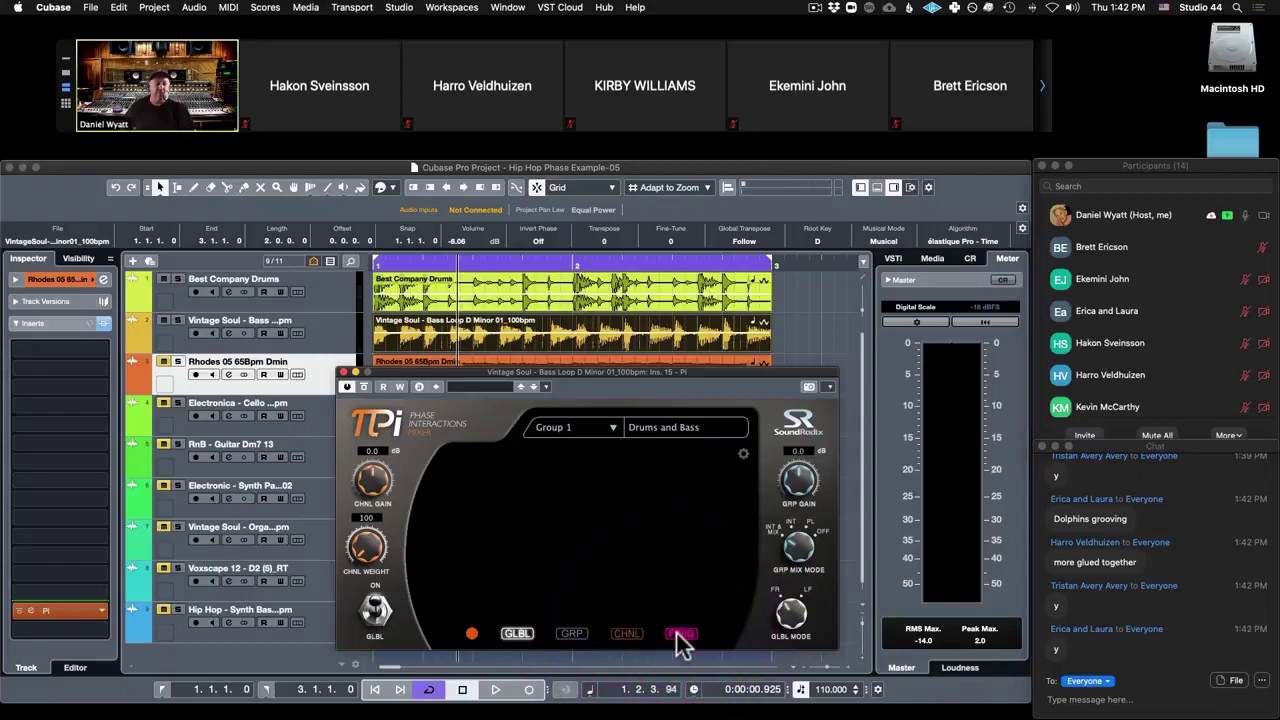